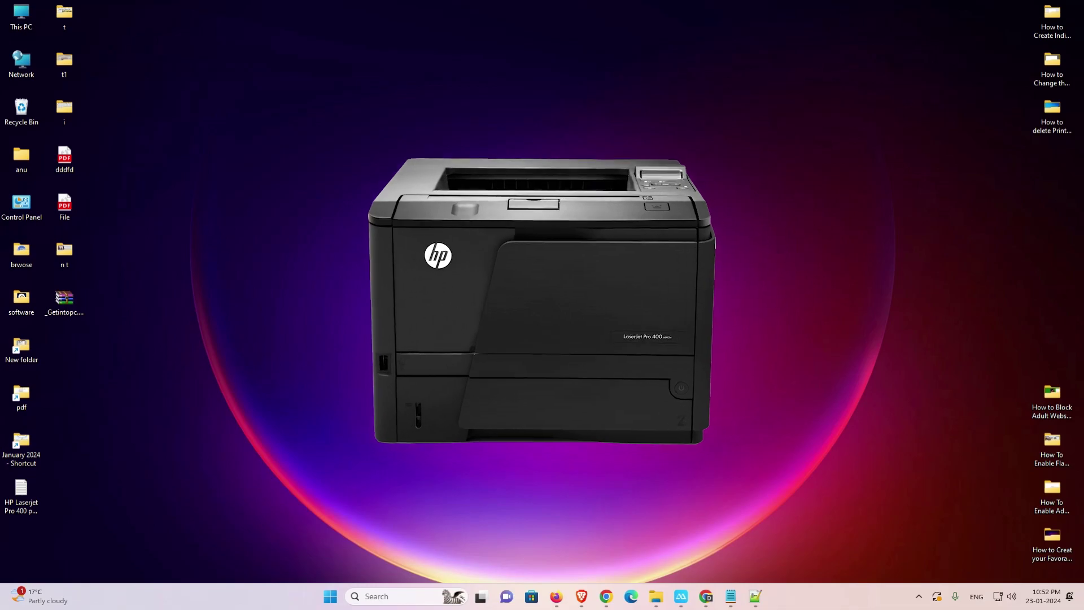
Step: Bring up the HP LaserJet Pro 400 m401dn driver note in Notepad and select the entire 64-bit mega link
{"action": "left_click", "coordinate": [733, 597]}
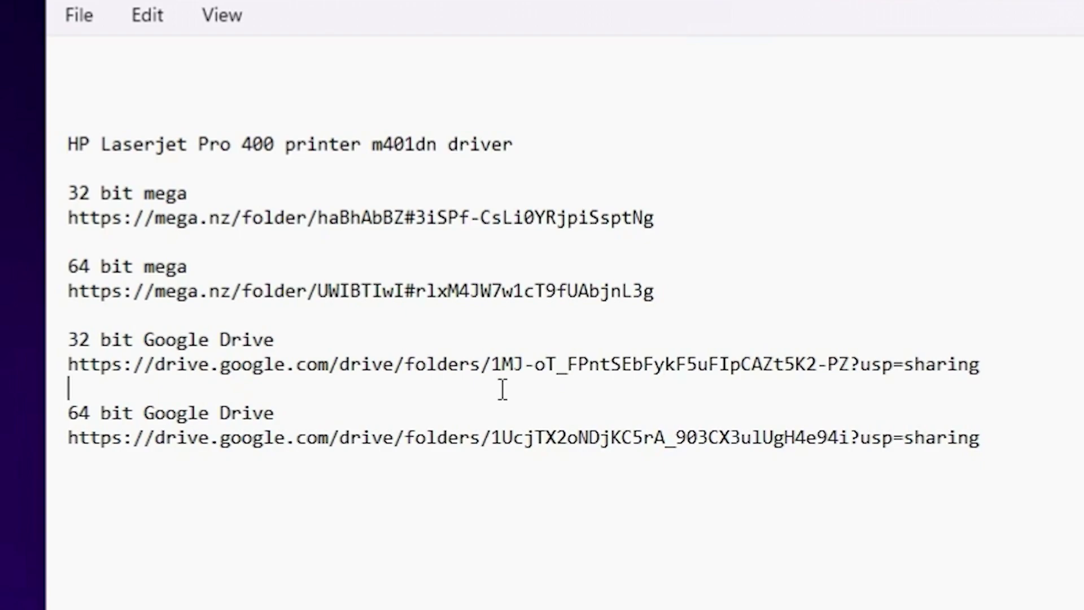
{"action": "double_click", "coordinate": [436, 292]}
{"action": "left_click", "coordinate": [416, 436]}
{"action": "mouse_move", "coordinate": [675, 300]}
{"action": "left_mouse_down"}
{"action": "mouse_move", "coordinate": [16, 299]}
{"action": "mouse_move", "coordinate": [655, 296]}
{"action": "left_mouse_up"}
Step: Download the 64-bit driver from MEGA as LJ-M401-full-solution-15190.zip (82.5 MB)
{"action": "mouse_move", "coordinate": [606, 596]}
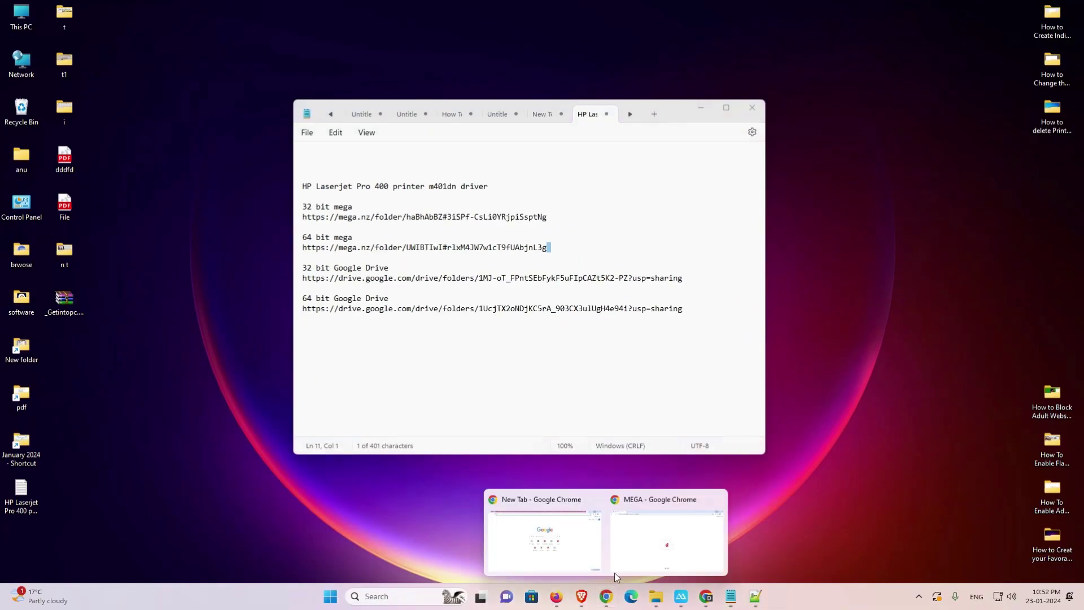
{"action": "left_click", "coordinate": [636, 552]}
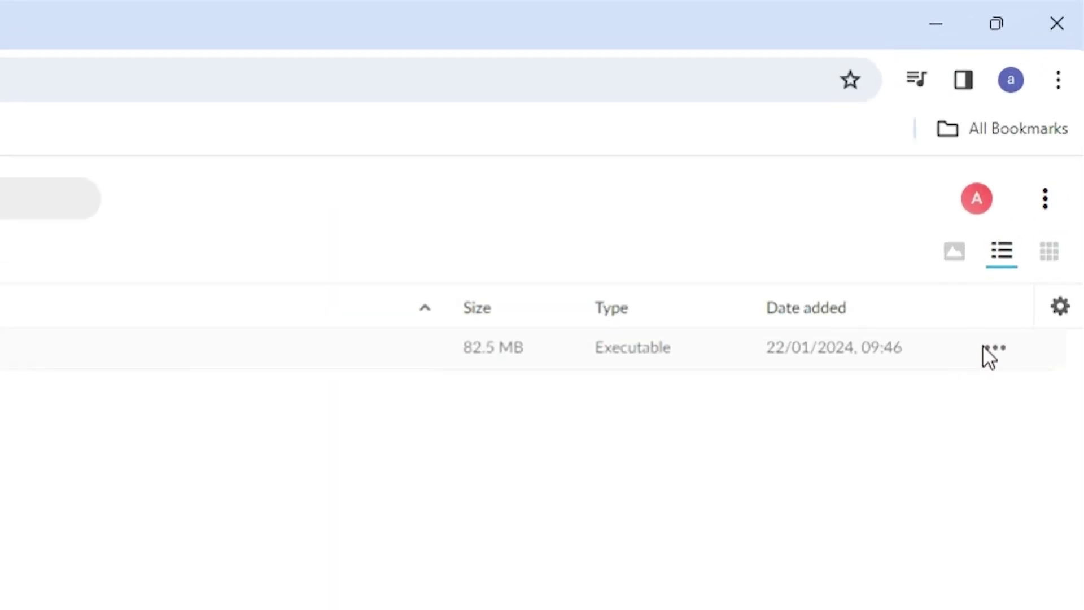
{"action": "left_click", "coordinate": [995, 349]}
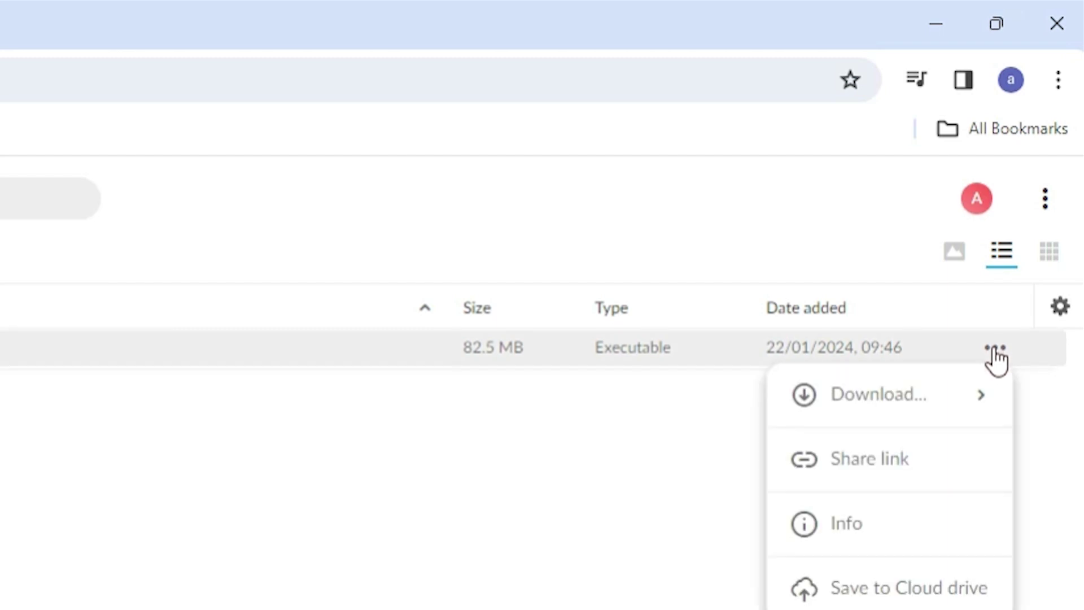
{"action": "mouse_move", "coordinate": [920, 415]}
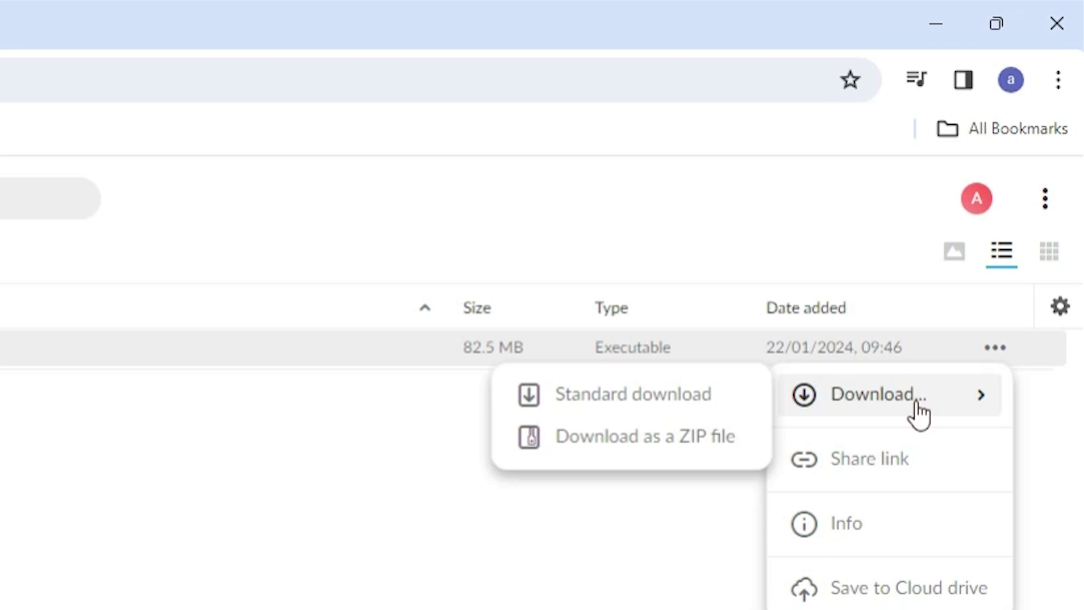
{"action": "left_click", "coordinate": [689, 429]}
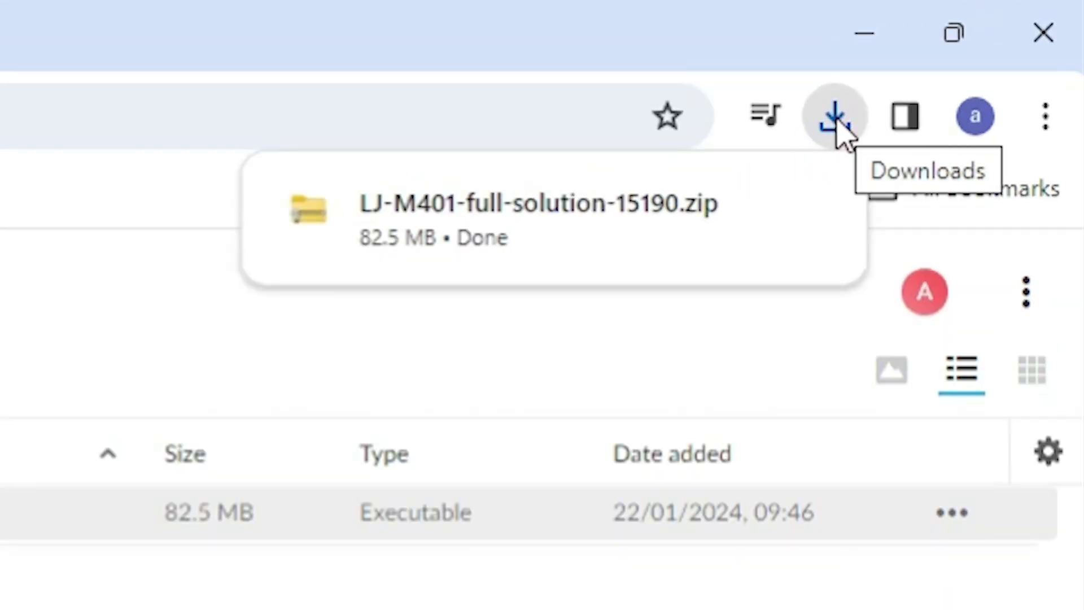
{"action": "mouse_move", "coordinate": [462, 213]}
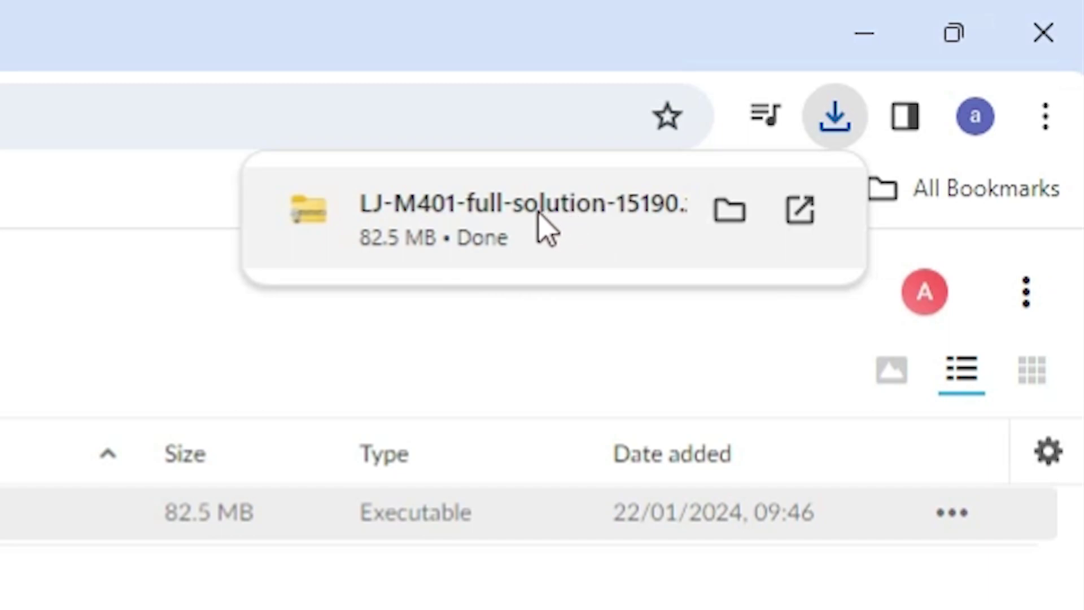
Step: Move LJ-M401-full-solution-15190.zip from Downloads onto the desktop and open its context menu
{"action": "left_click", "coordinate": [744, 216]}
{"action": "left_click", "coordinate": [888, 36]}
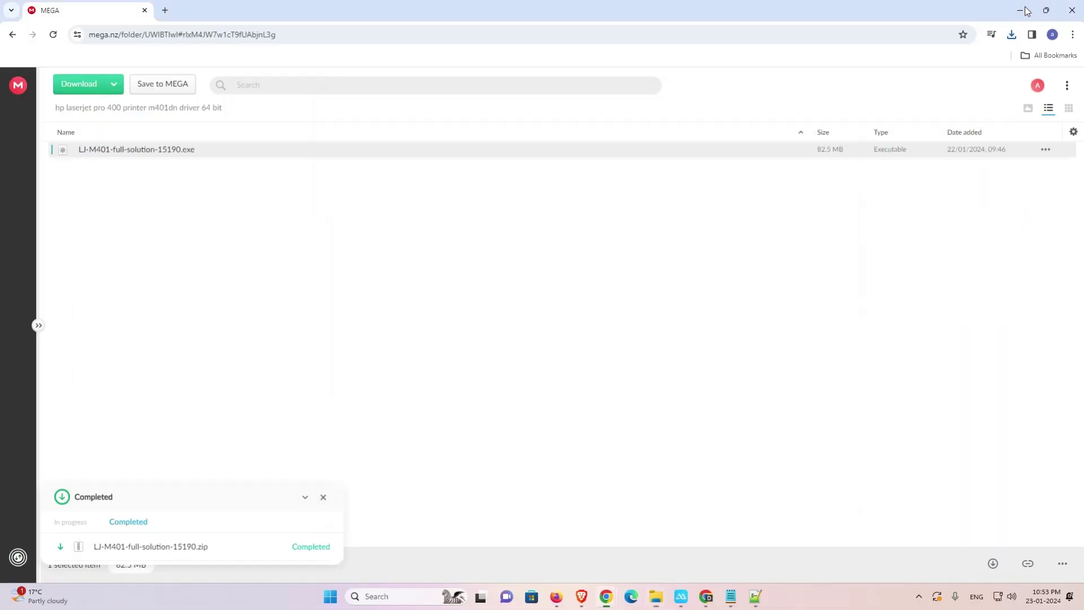
{"action": "left_click", "coordinate": [1025, 11]}
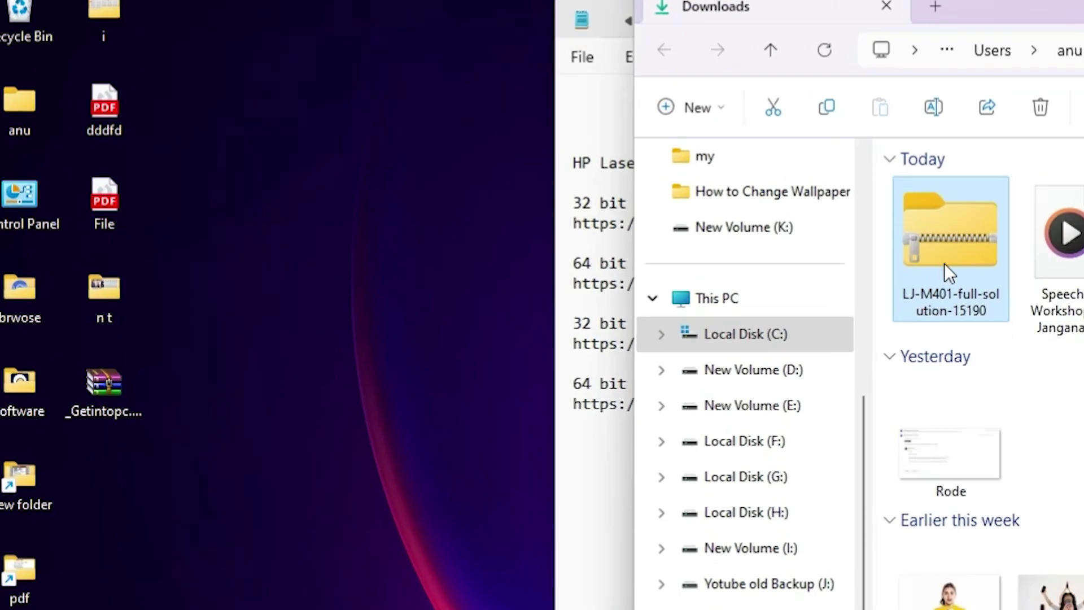
{"action": "left_click_drag", "start_coordinate": [971, 251], "coordinate": [295, 451]}
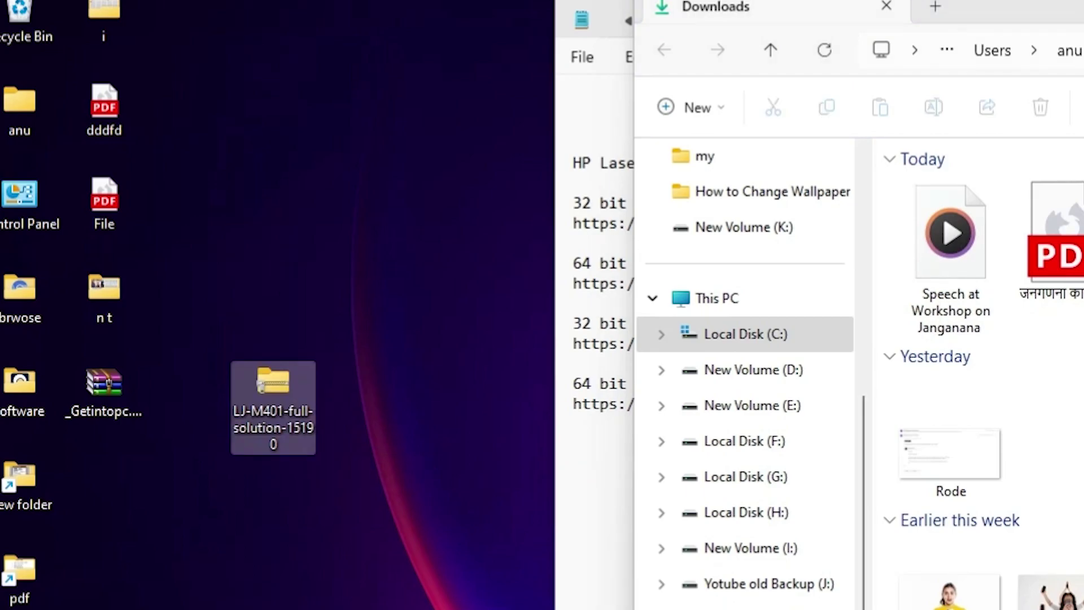
{"action": "key", "text": "alt+Tab"}
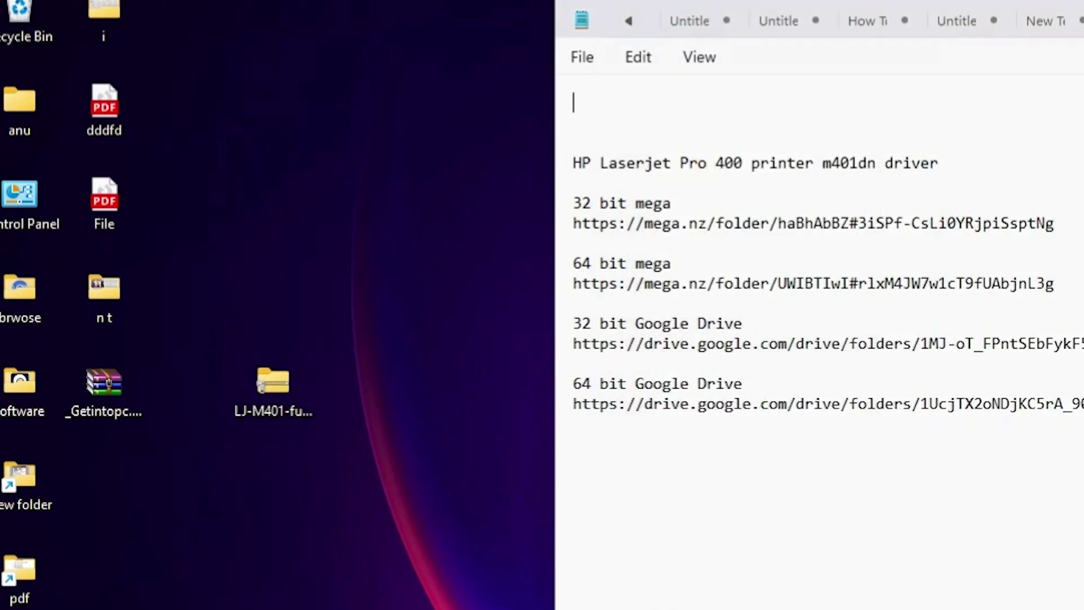
{"action": "key", "text": "super+d"}
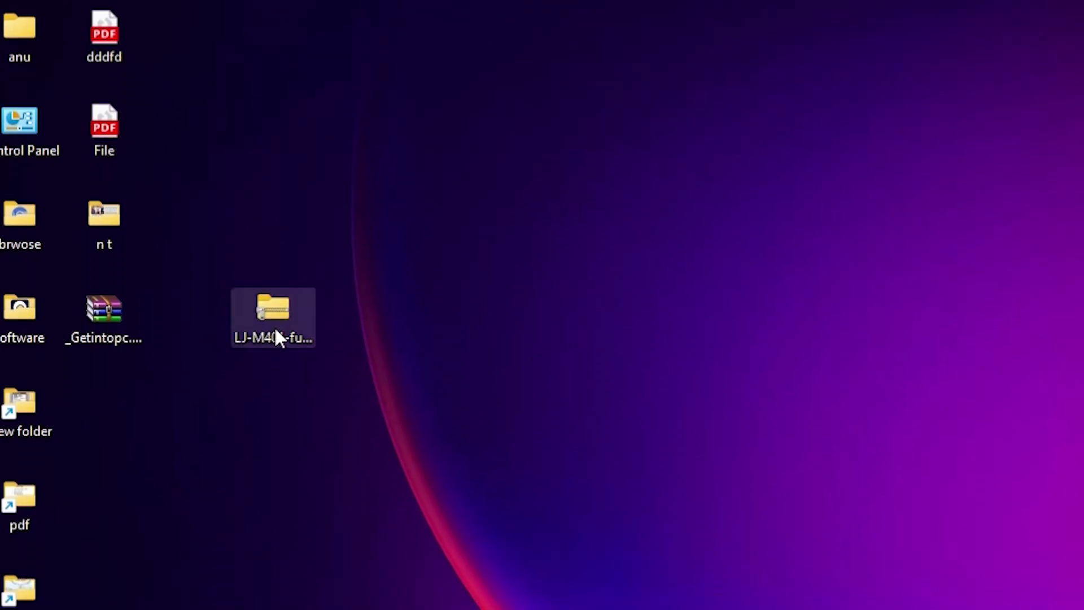
{"action": "right_click", "coordinate": [273, 326]}
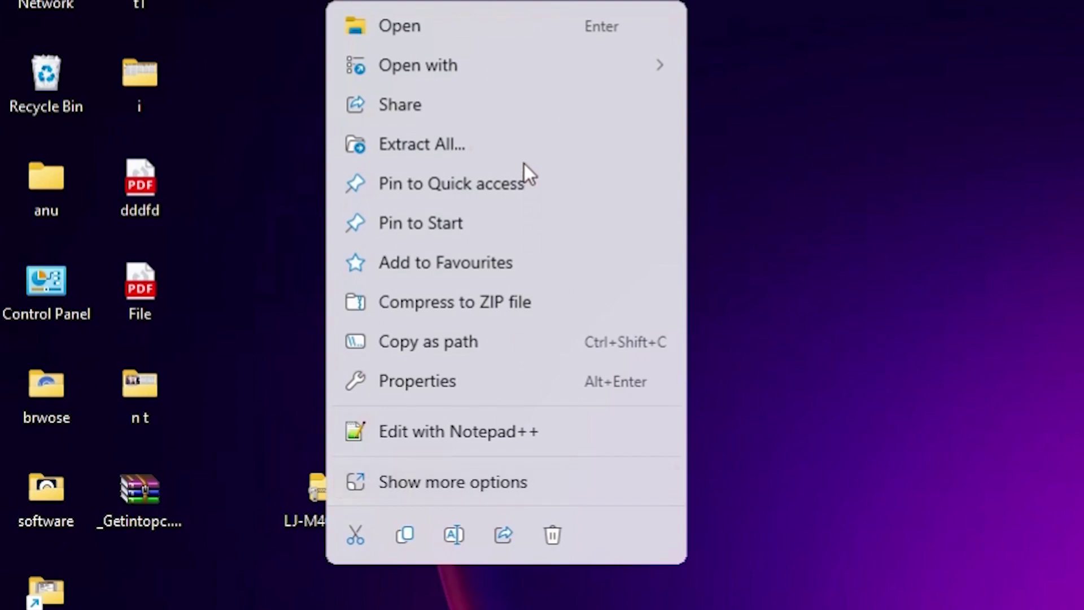
Step: Extract the zip with WinRAR into a desktop LJ-M401-full-solution-15190 folder and open it
{"action": "left_click", "coordinate": [484, 481]}
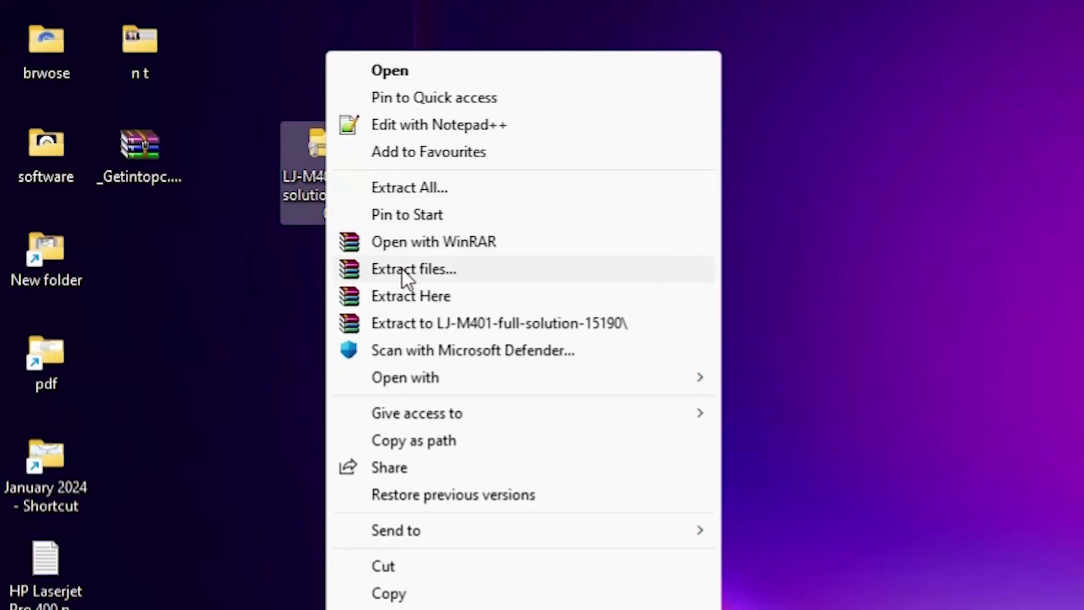
{"action": "left_click", "coordinate": [402, 269]}
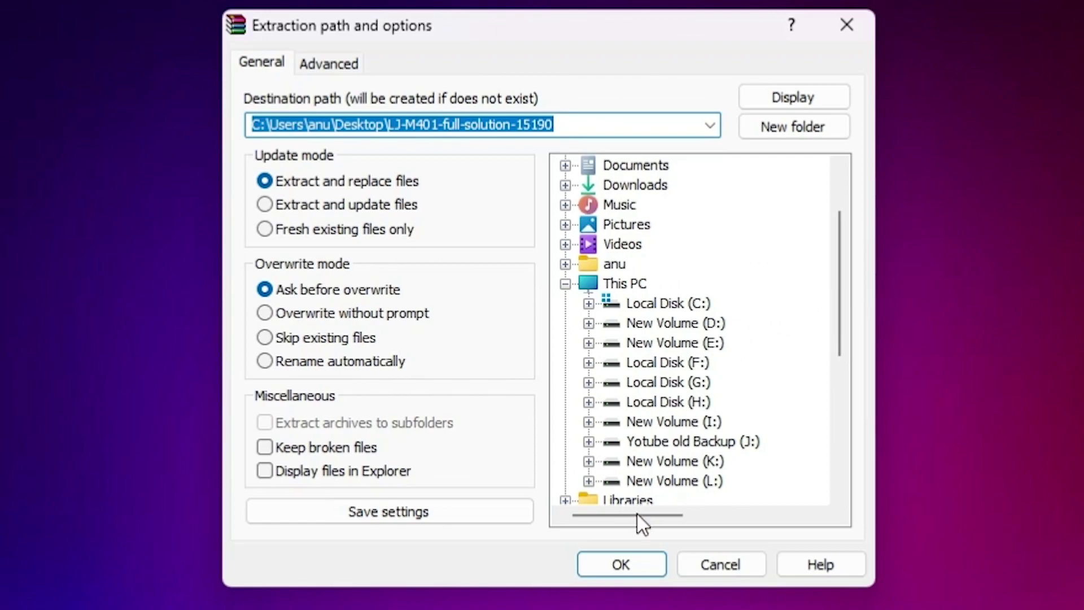
{"action": "left_click", "coordinate": [617, 557]}
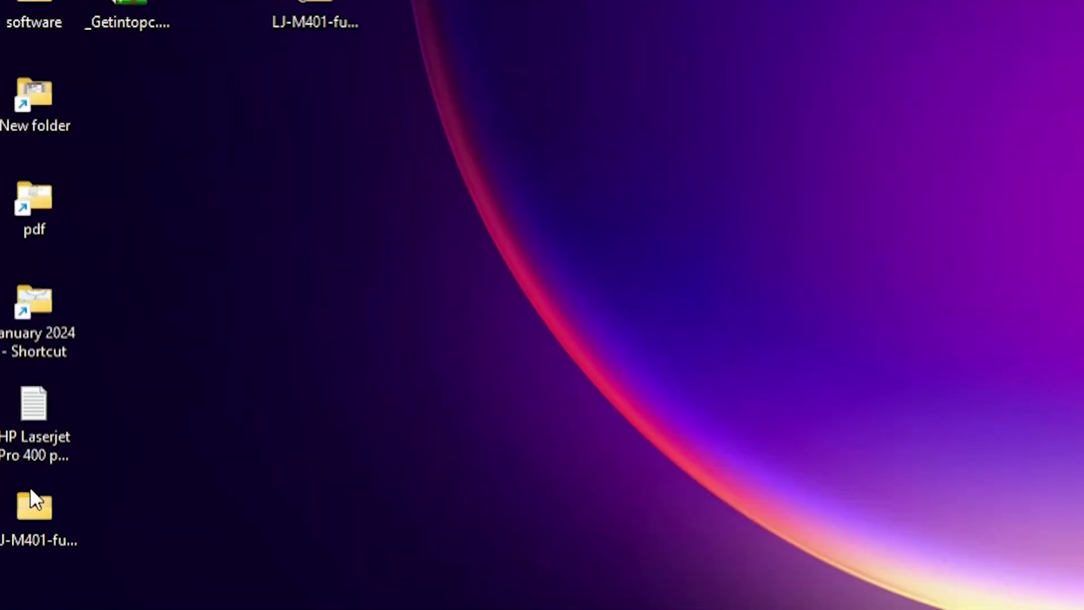
{"action": "left_click_drag", "start_coordinate": [29, 486], "coordinate": [141, 88]}
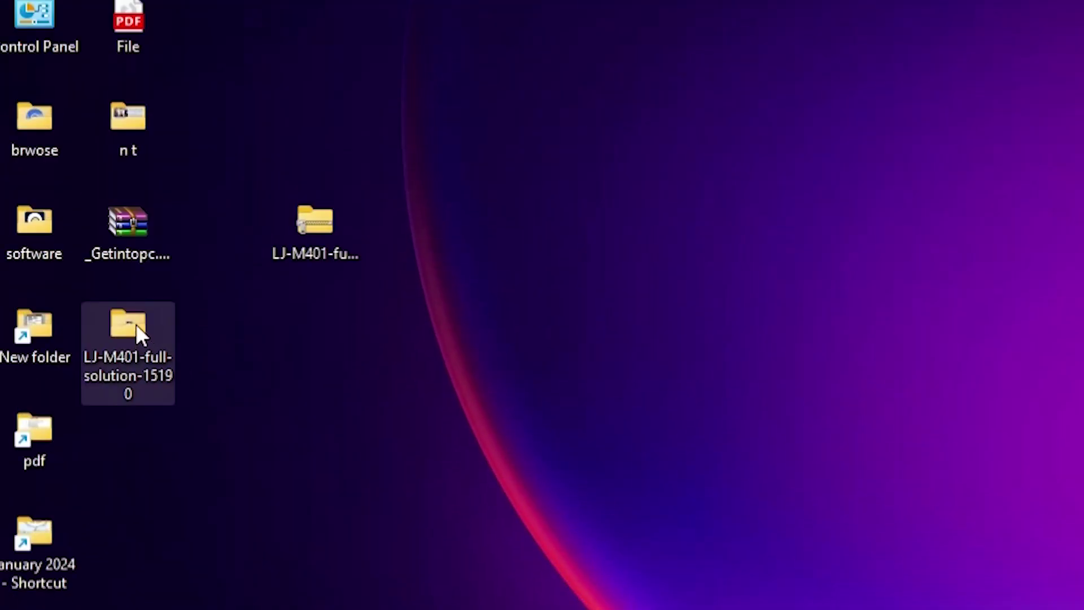
{"action": "double_click", "coordinate": [136, 327]}
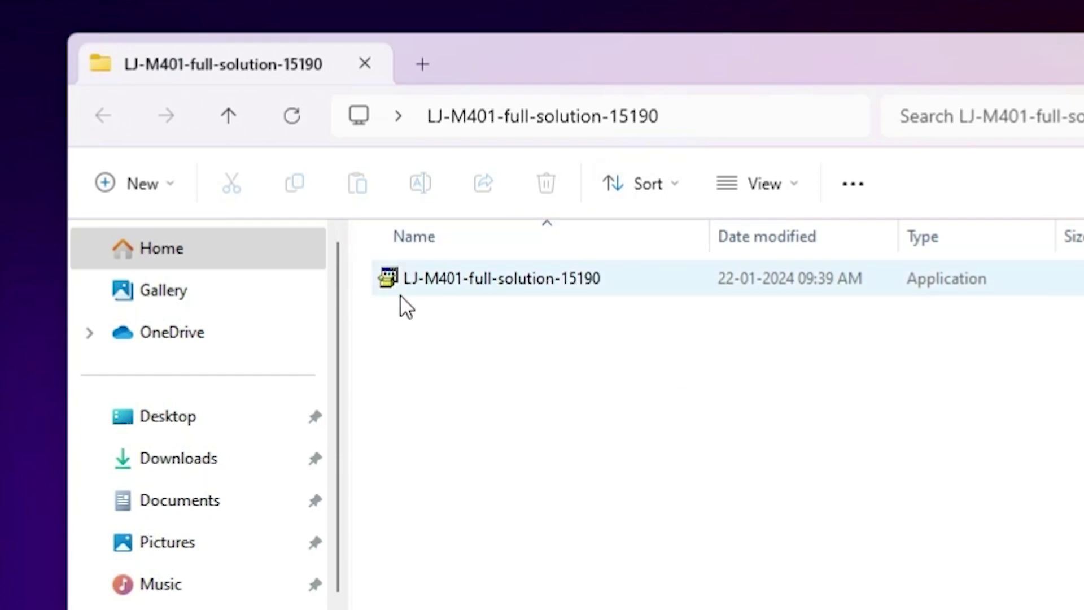
{"action": "mouse_move", "coordinate": [399, 295]}
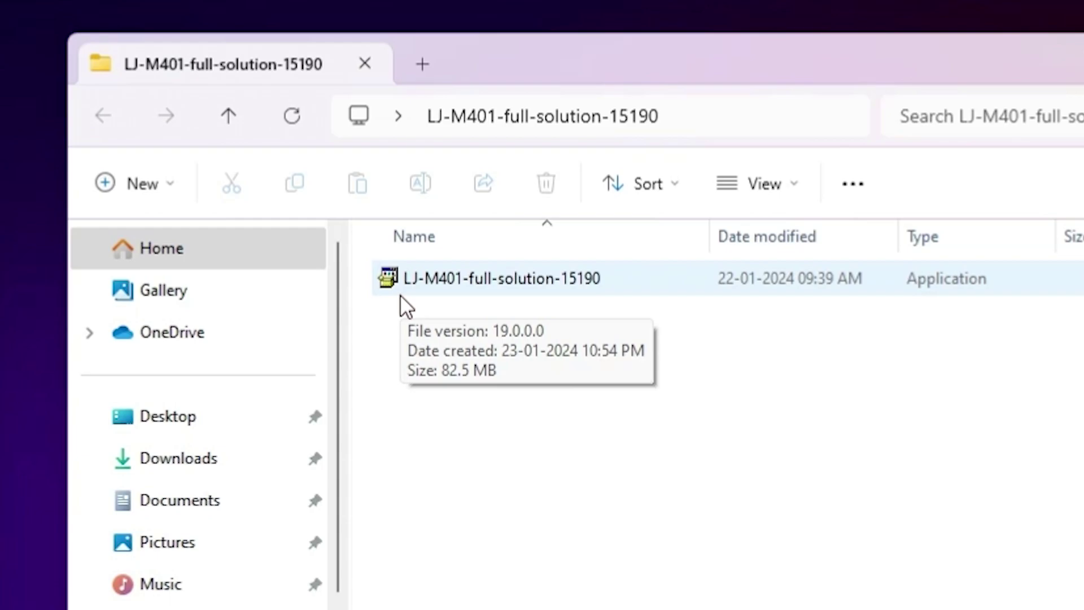
Step: Unpack the 82.5 MB driver application with WinRAR and open the resulting 104-item folder
{"action": "right_click", "coordinate": [455, 289]}
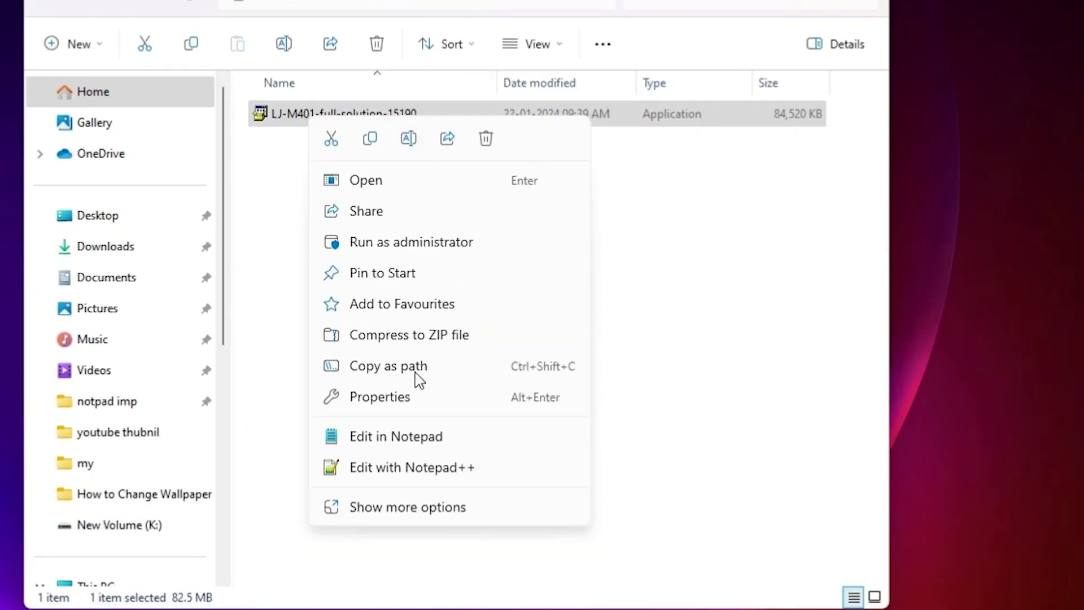
{"action": "left_click", "coordinate": [418, 508]}
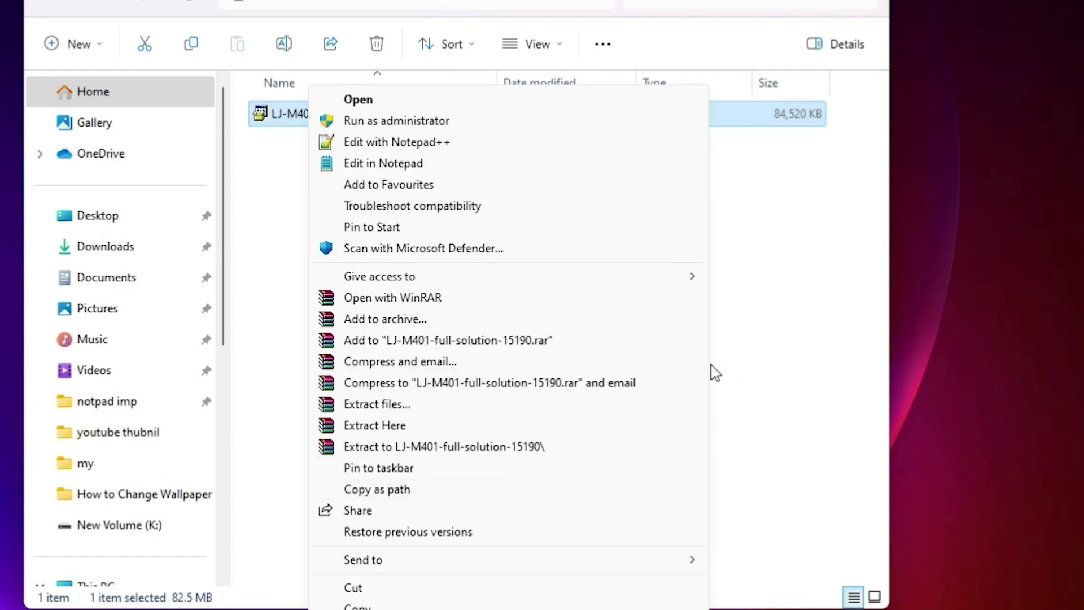
{"action": "left_click", "coordinate": [415, 403]}
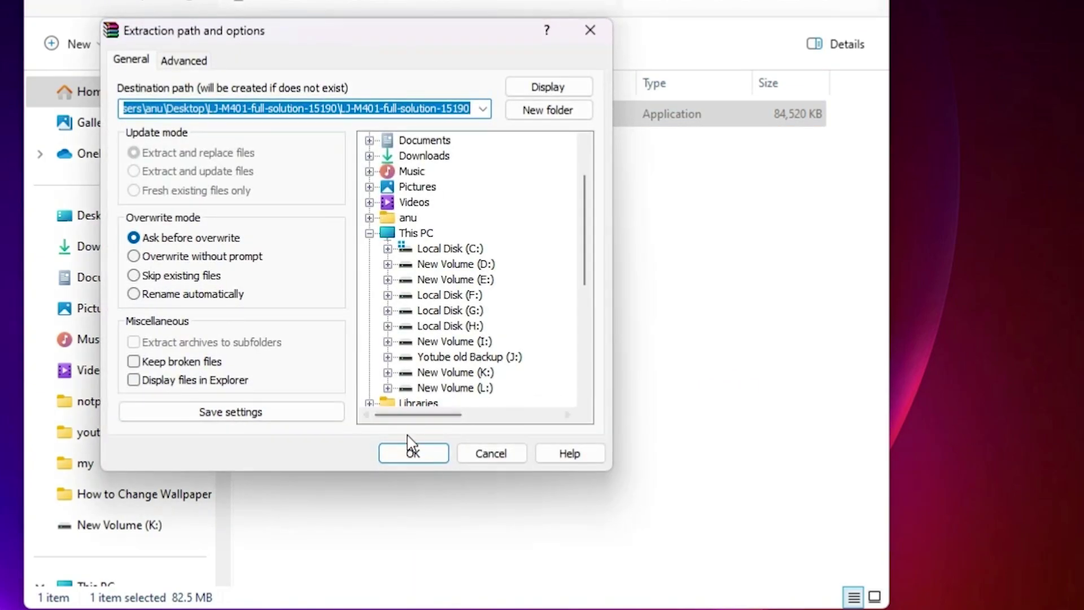
{"action": "left_click", "coordinate": [410, 448]}
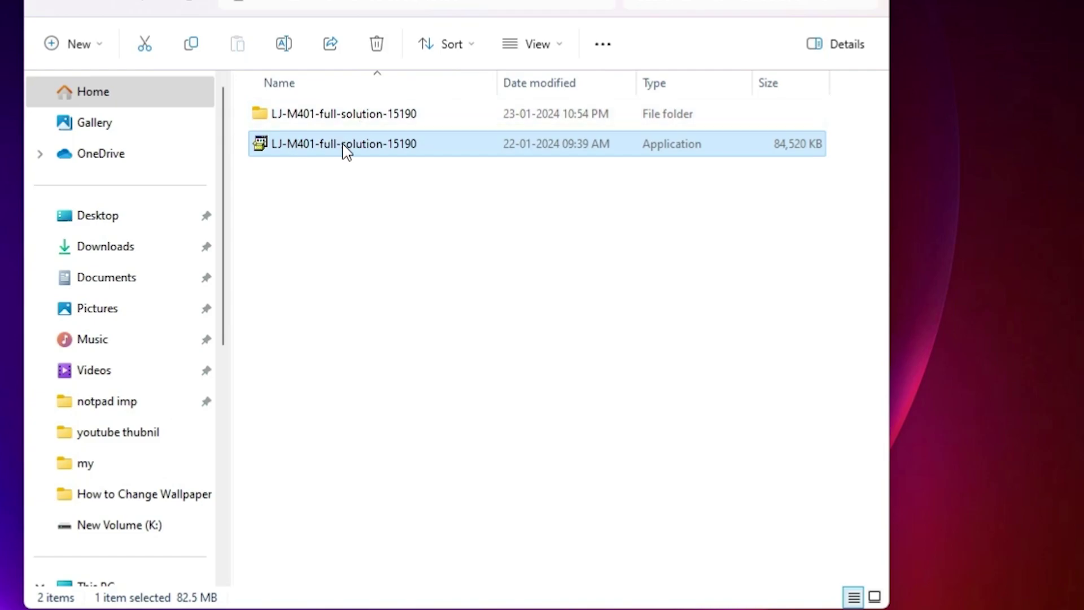
{"action": "double_click", "coordinate": [367, 121]}
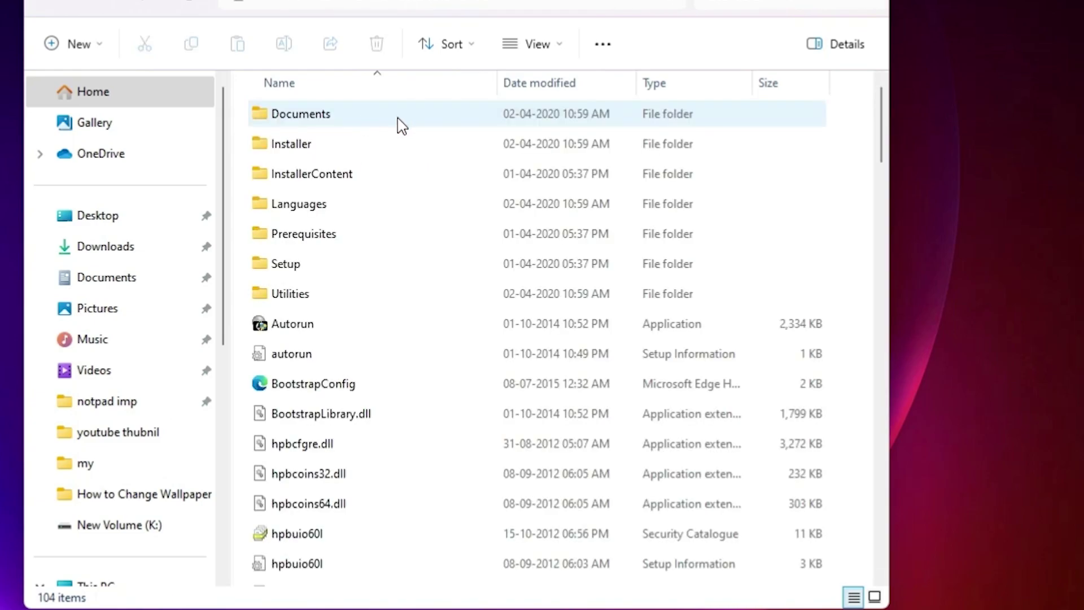
{"action": "scroll", "coordinate": [544, 266], "scroll_direction": "down", "scroll_amount": 9}
{"action": "scroll", "coordinate": [544, 265], "scroll_direction": "up", "scroll_amount": 10}
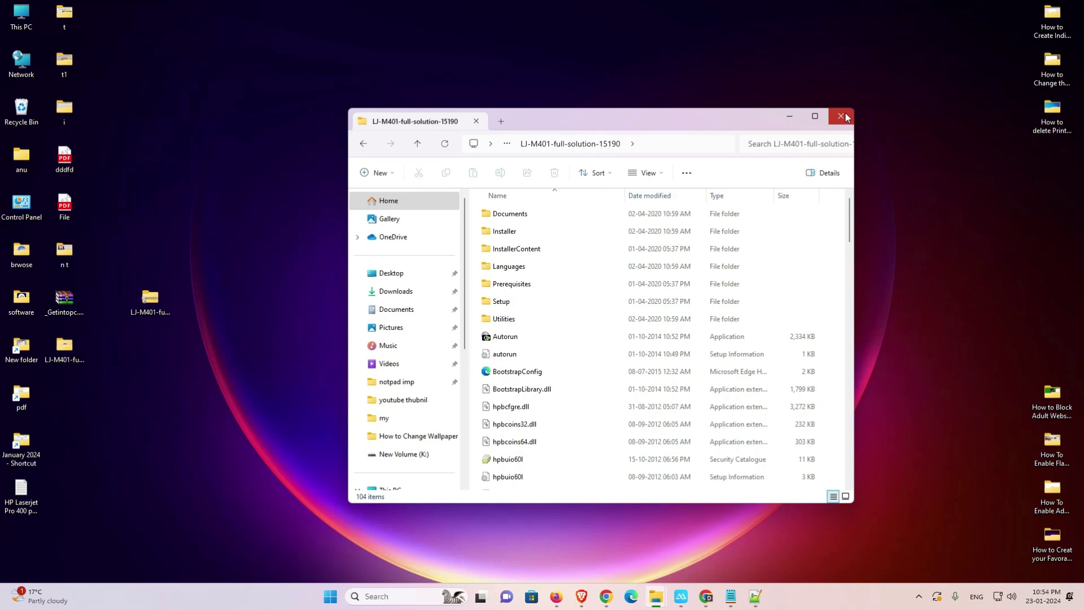
Step: Close the driver folder and search 'pr' to reach Printers & scanners settings
{"action": "left_click", "coordinate": [845, 114]}
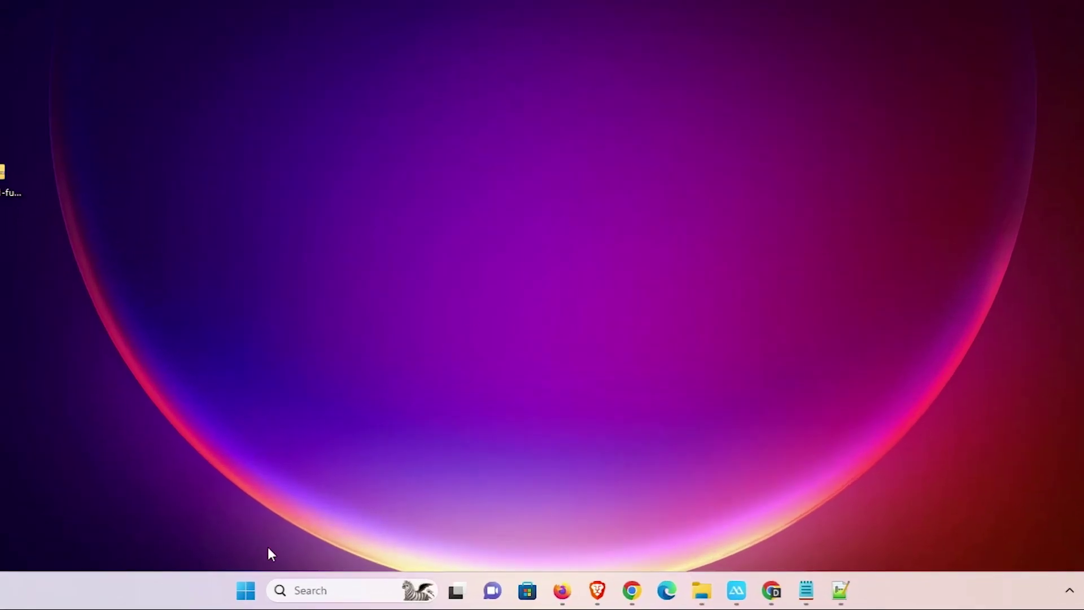
{"action": "left_click", "coordinate": [246, 592]}
{"action": "type", "text": "pr"}
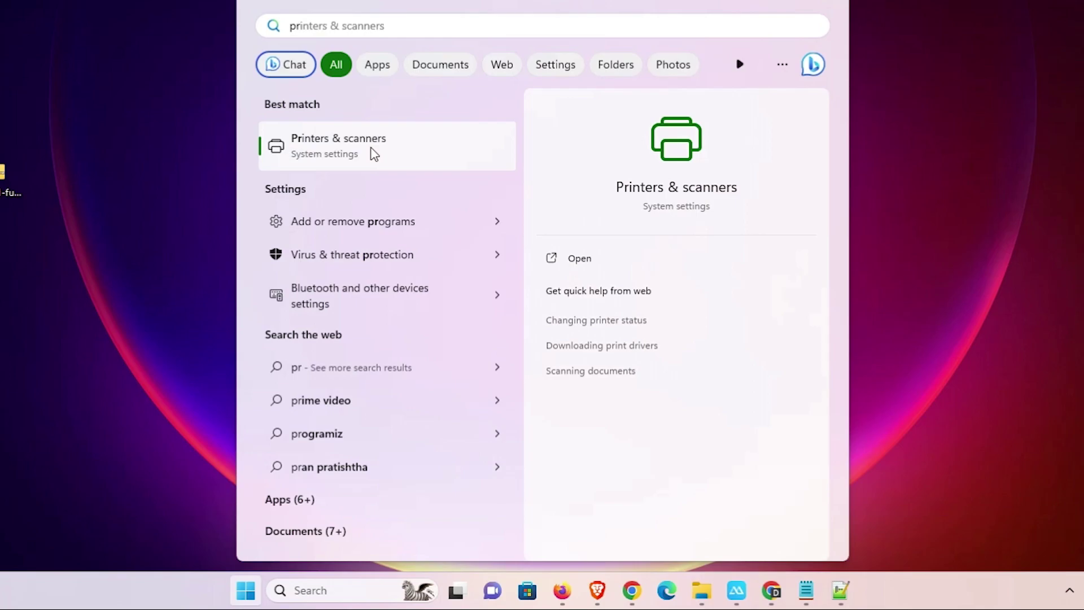
{"action": "left_click", "coordinate": [374, 153]}
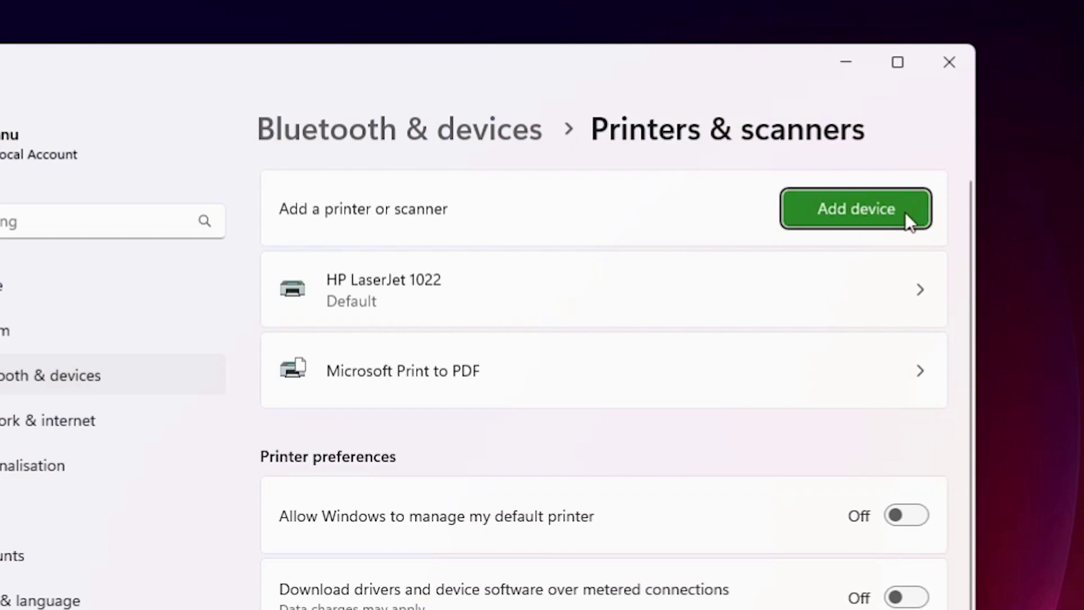
Step: Choose Add device, then Add manually for the printer that isn't listed
{"action": "left_click", "coordinate": [845, 205]}
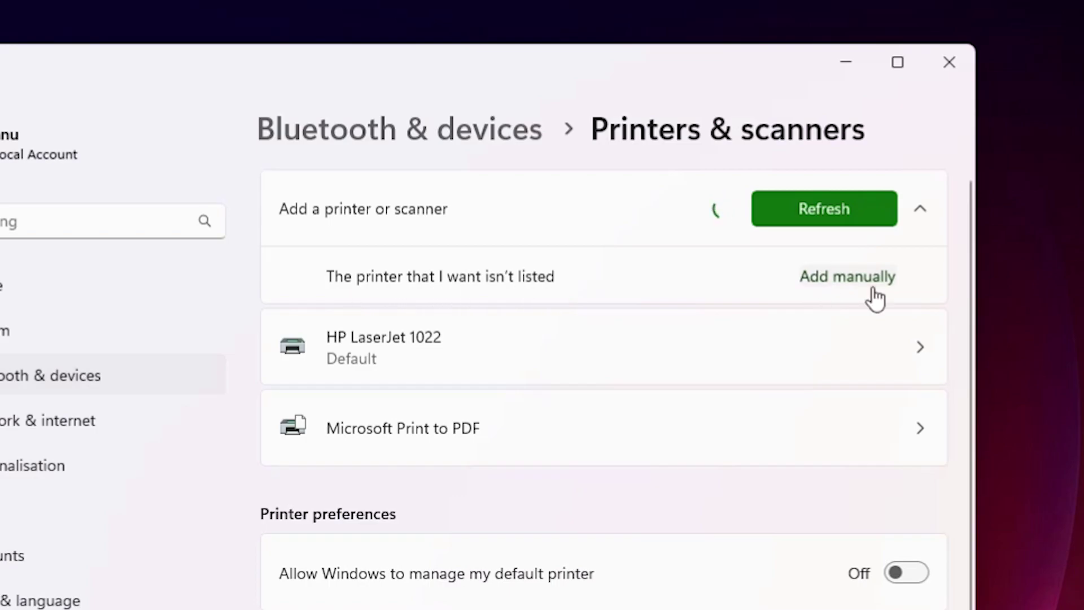
{"action": "left_click", "coordinate": [848, 276]}
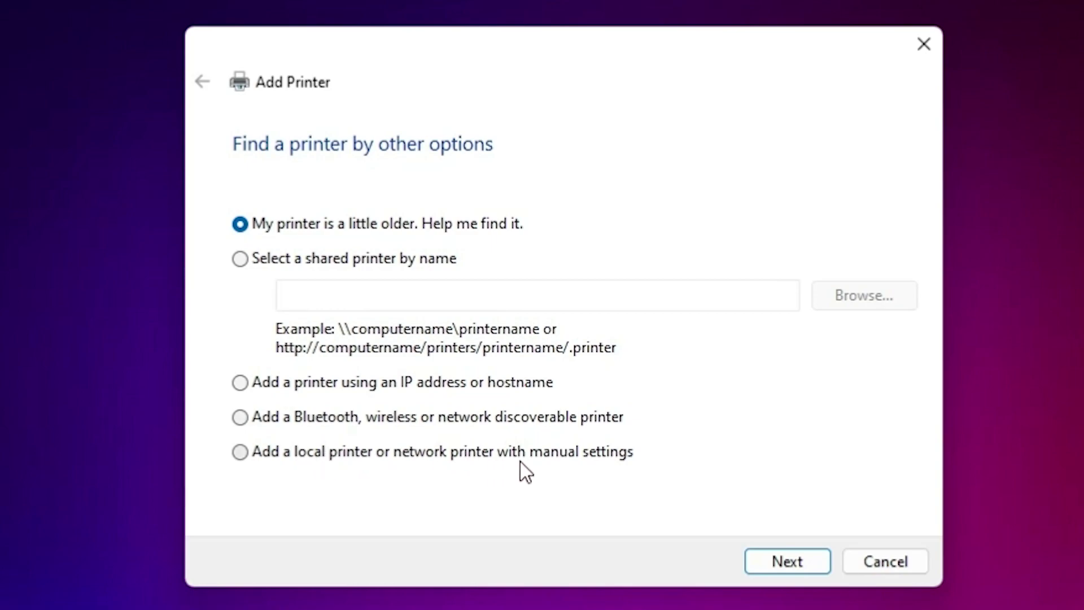
Step: Add a local printer with manual settings using the existing USB001 (Local Port) port
{"action": "left_click", "coordinate": [567, 456]}
{"action": "left_click", "coordinate": [783, 570]}
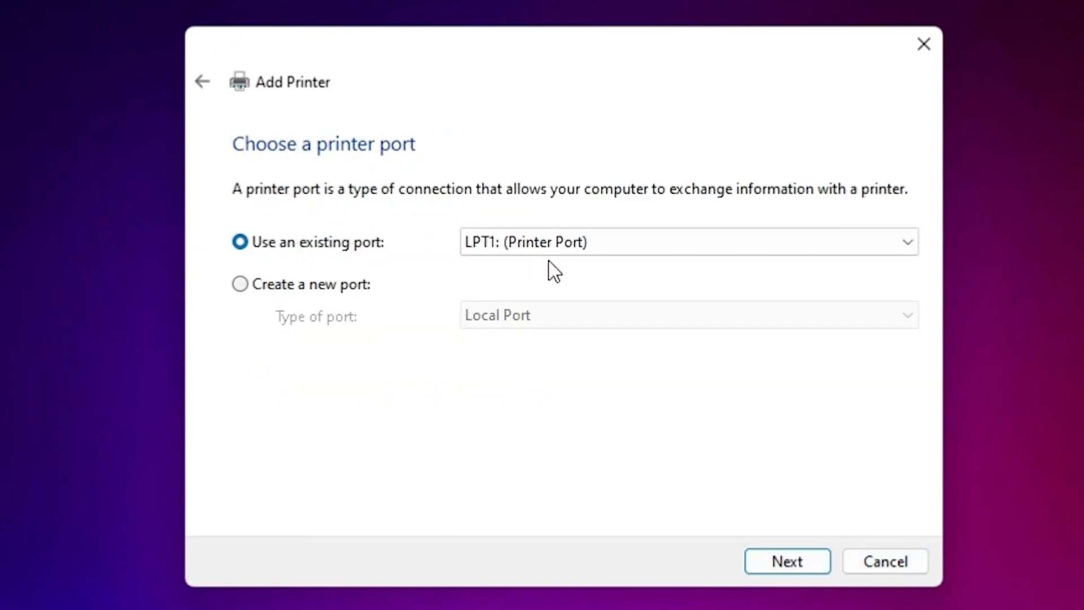
{"action": "left_click", "coordinate": [648, 242]}
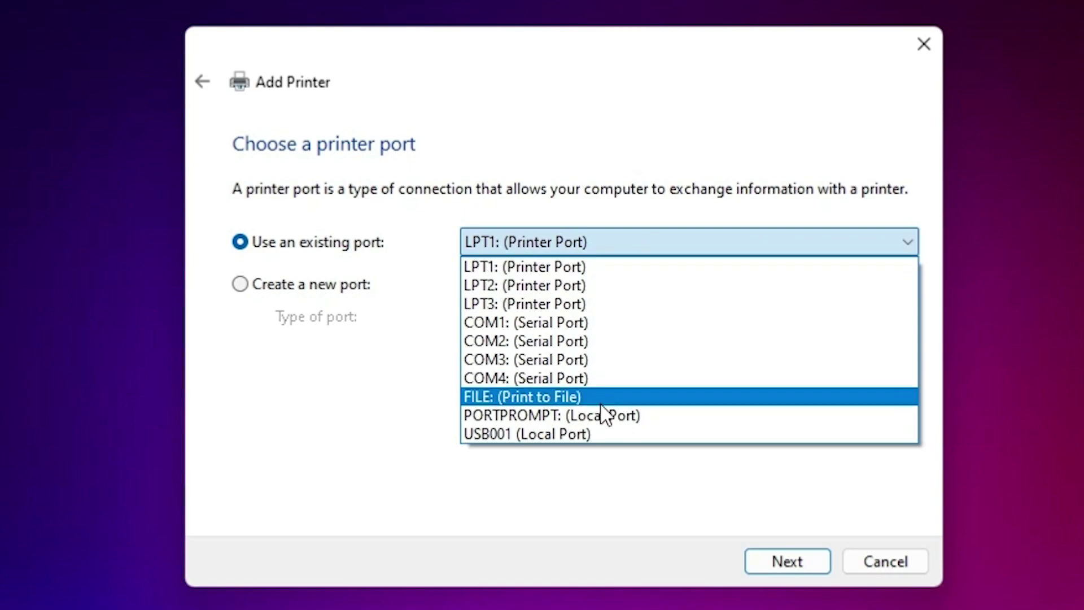
{"action": "left_click", "coordinate": [579, 433]}
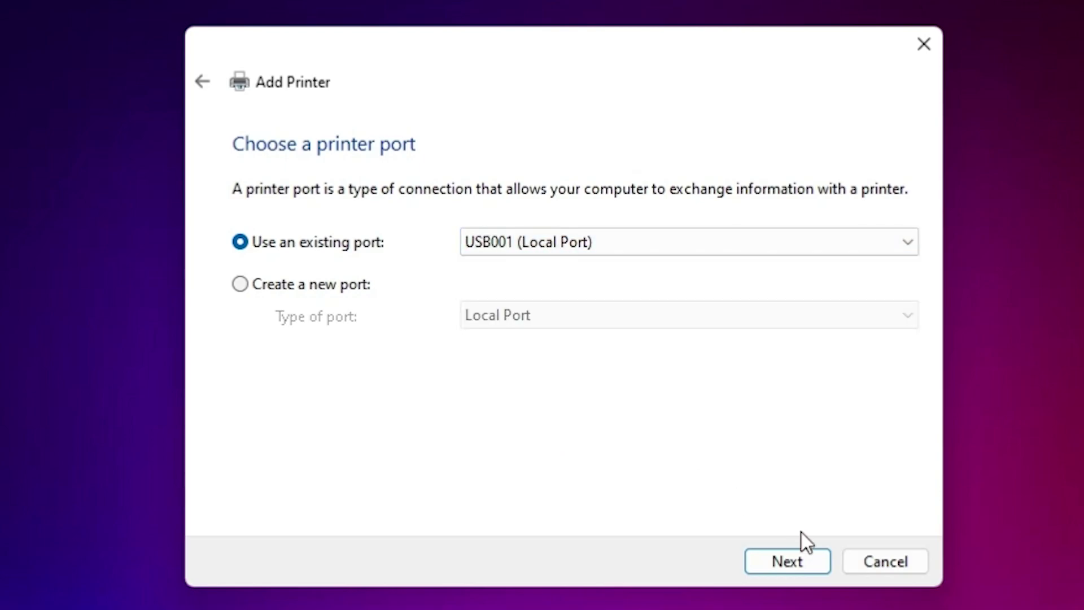
{"action": "left_click", "coordinate": [791, 563]}
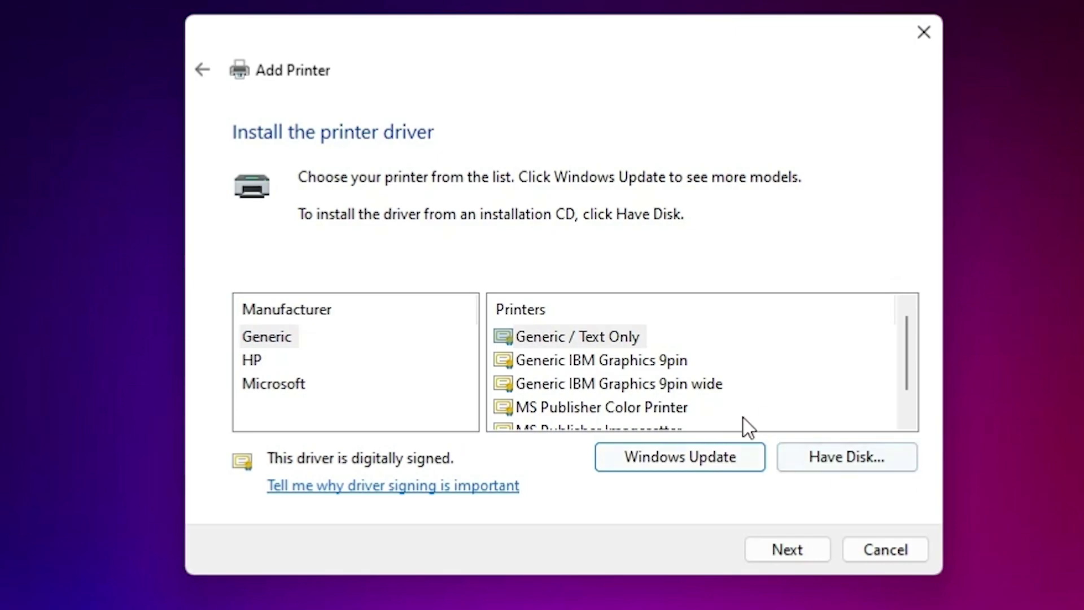
Step: Use Have Disk to browse to Desktop > LJ-M401-full-solution-15190 > LJ-M401-full-solution-15190
{"action": "left_click", "coordinate": [891, 450]}
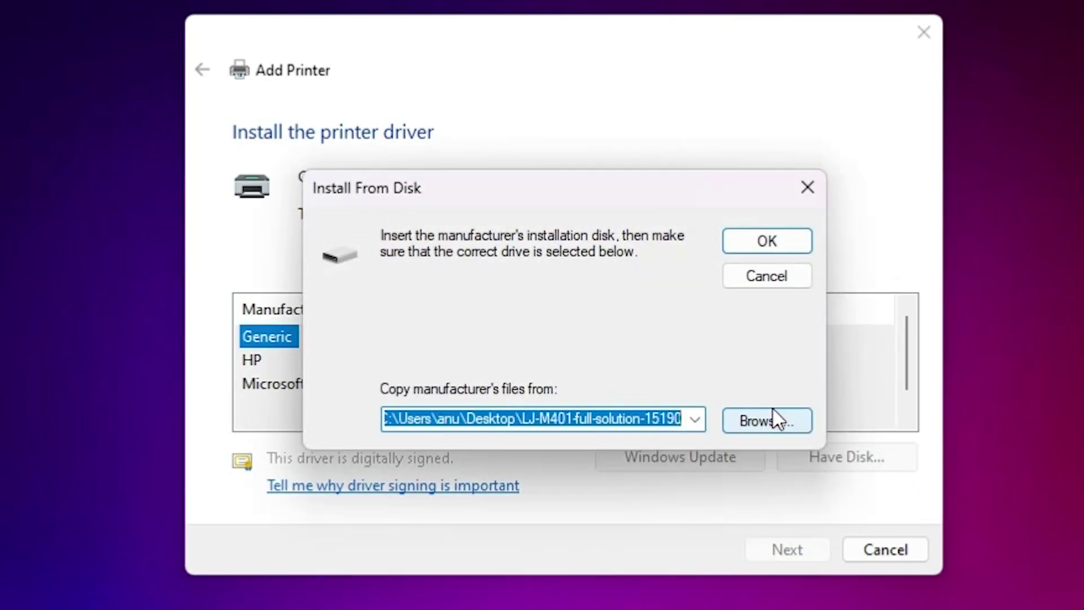
{"action": "left_click", "coordinate": [773, 415]}
{"action": "left_click", "coordinate": [401, 406]}
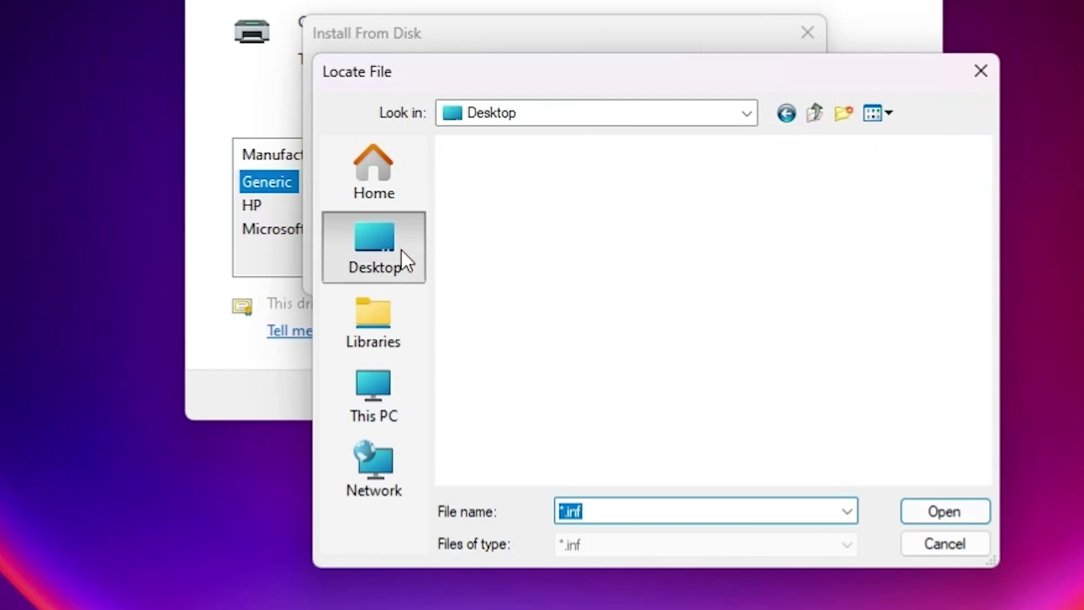
{"action": "scroll", "coordinate": [601, 266], "scroll_direction": "down", "scroll_amount": 15}
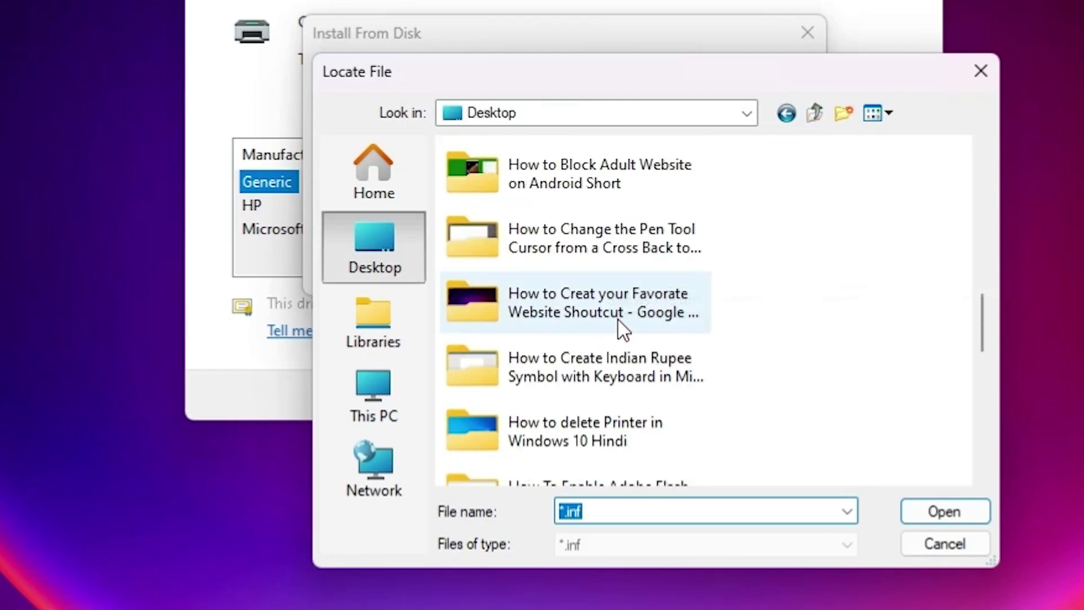
{"action": "scroll", "coordinate": [779, 338], "scroll_direction": "down", "scroll_amount": 5}
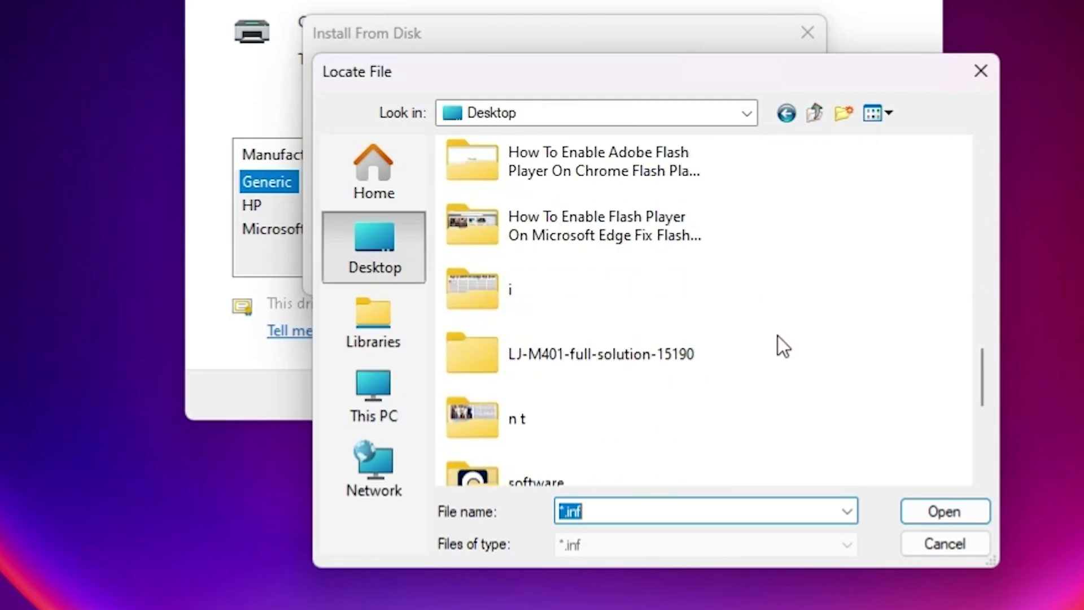
{"action": "double_click", "coordinate": [614, 360]}
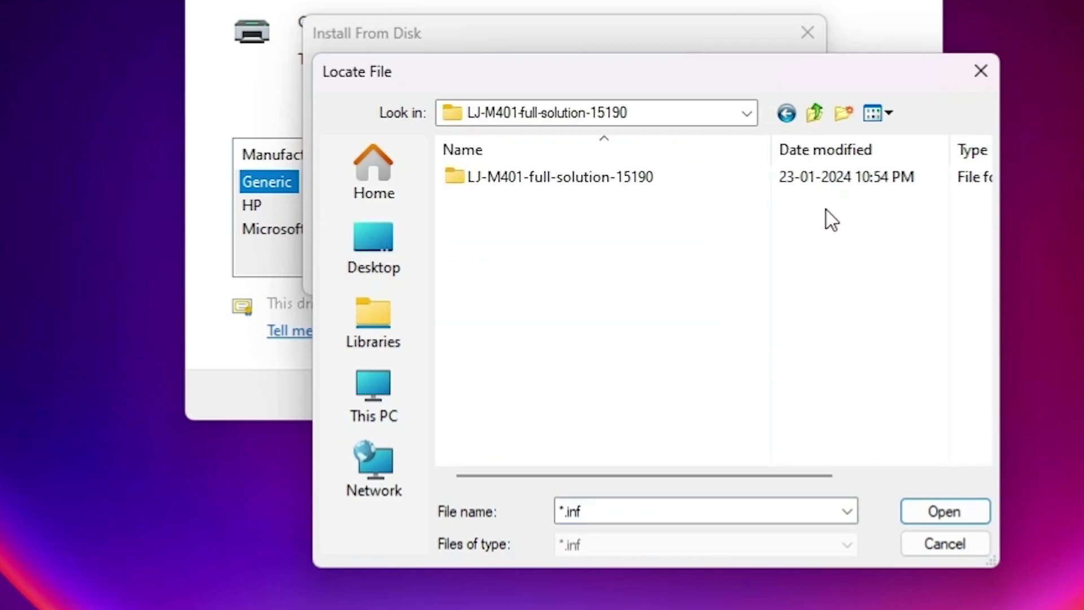
{"action": "double_click", "coordinate": [554, 183]}
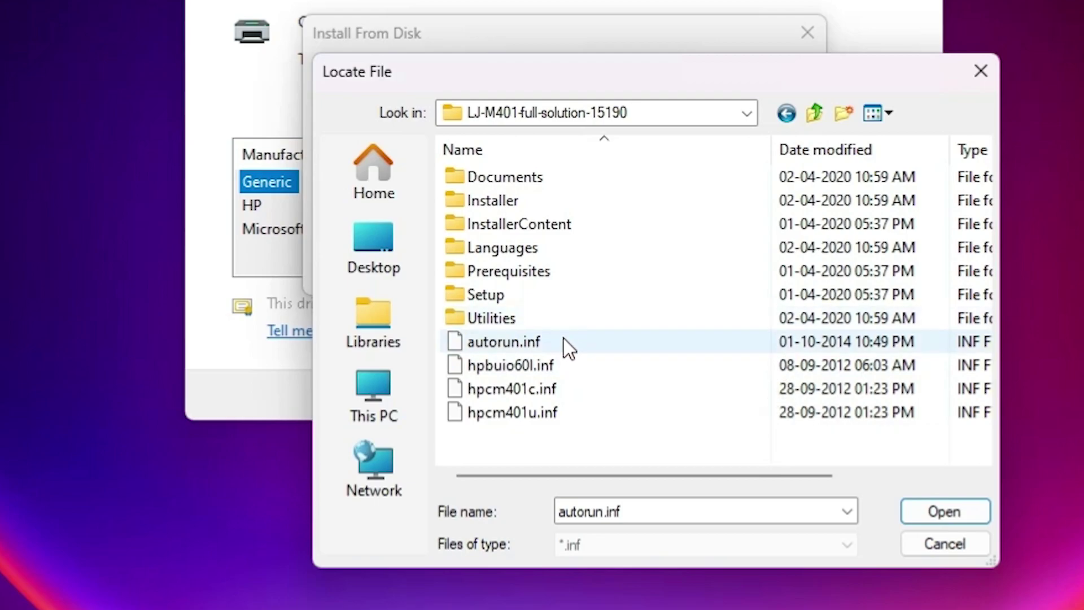
Step: Pick autorun.inf as the driver file and load the drivers from that folder
{"action": "left_click", "coordinate": [545, 342]}
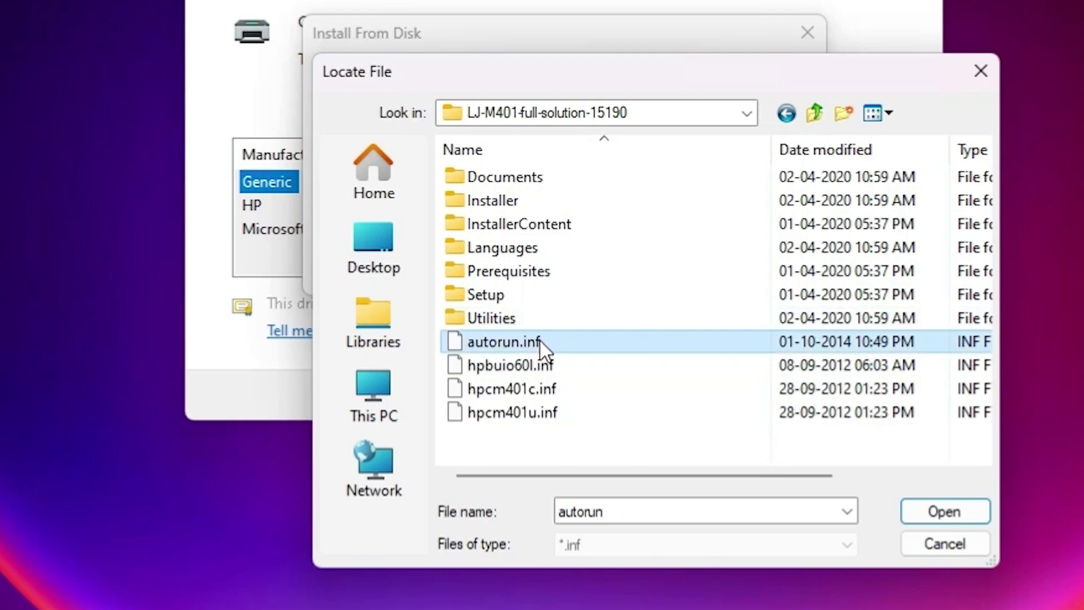
{"action": "left_click", "coordinate": [537, 412]}
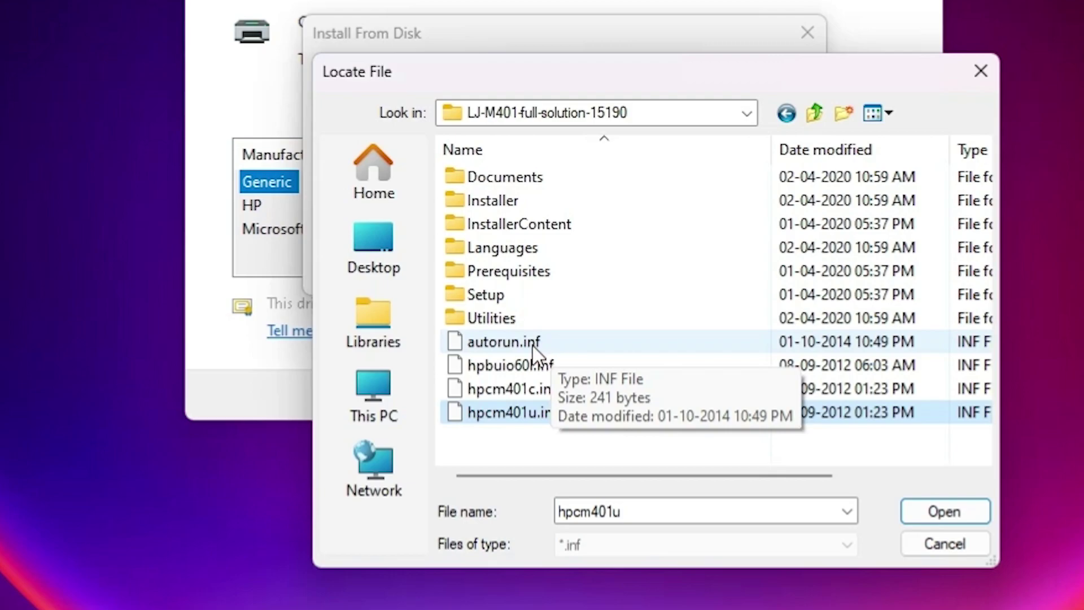
{"action": "left_click", "coordinate": [504, 346]}
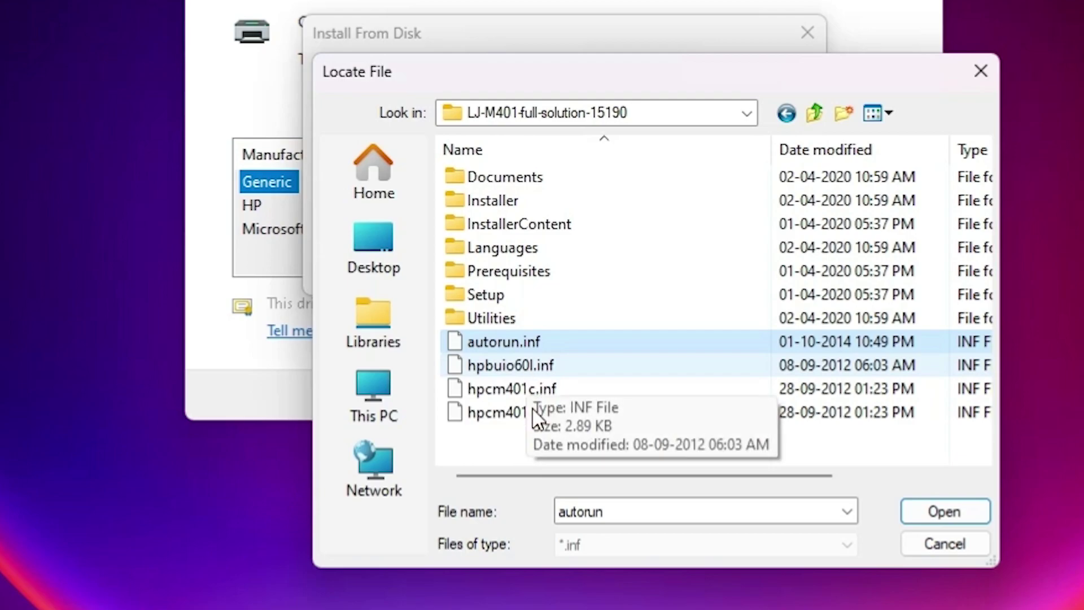
{"action": "left_click", "coordinate": [533, 411]}
{"action": "left_click", "coordinate": [511, 346]}
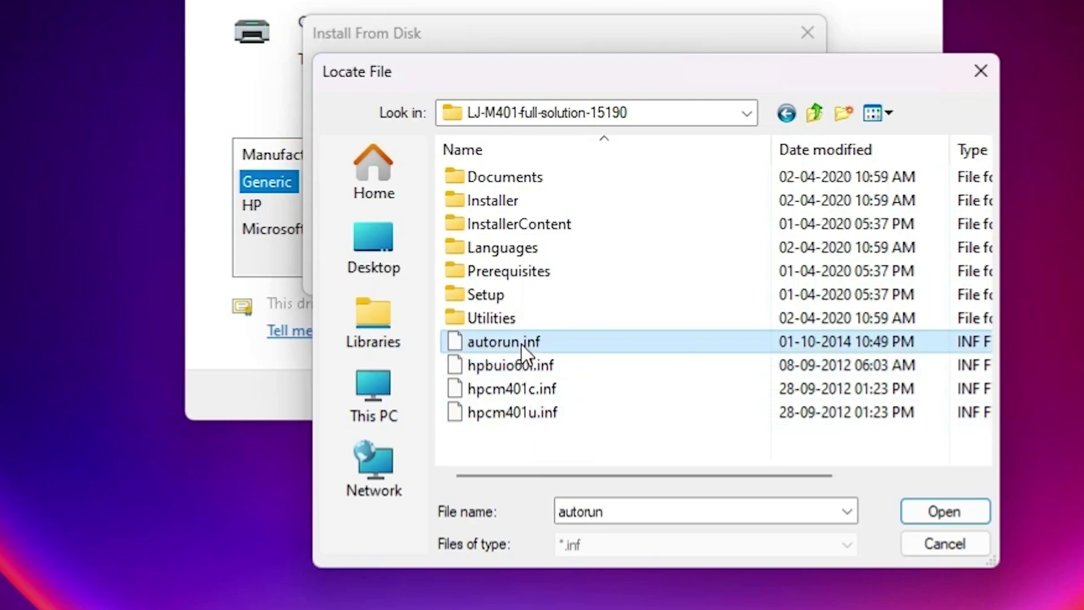
{"action": "left_click", "coordinate": [924, 514]}
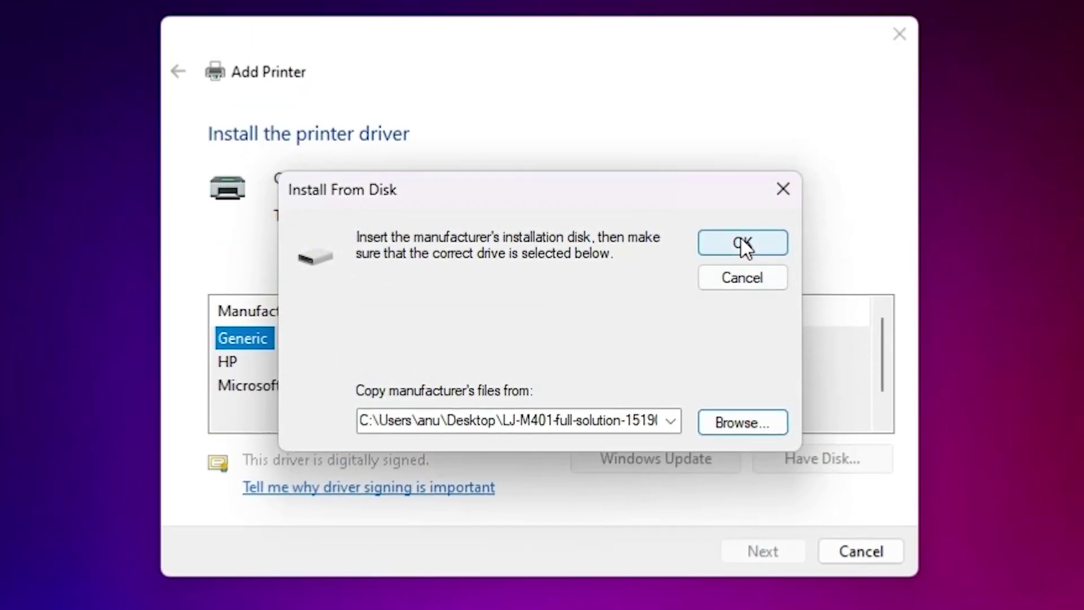
{"action": "left_click", "coordinate": [743, 244]}
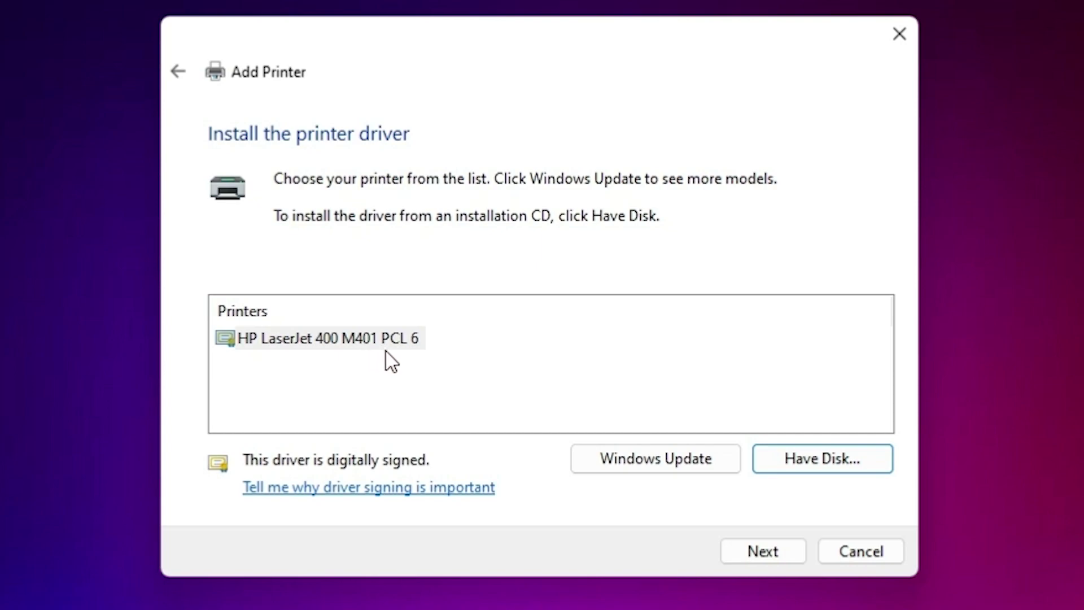
Step: Select the HP LaserJet 400 M401 PCL 6 driver and rename the printer HP LaserJet 400 M401dn
{"action": "left_click", "coordinate": [406, 334]}
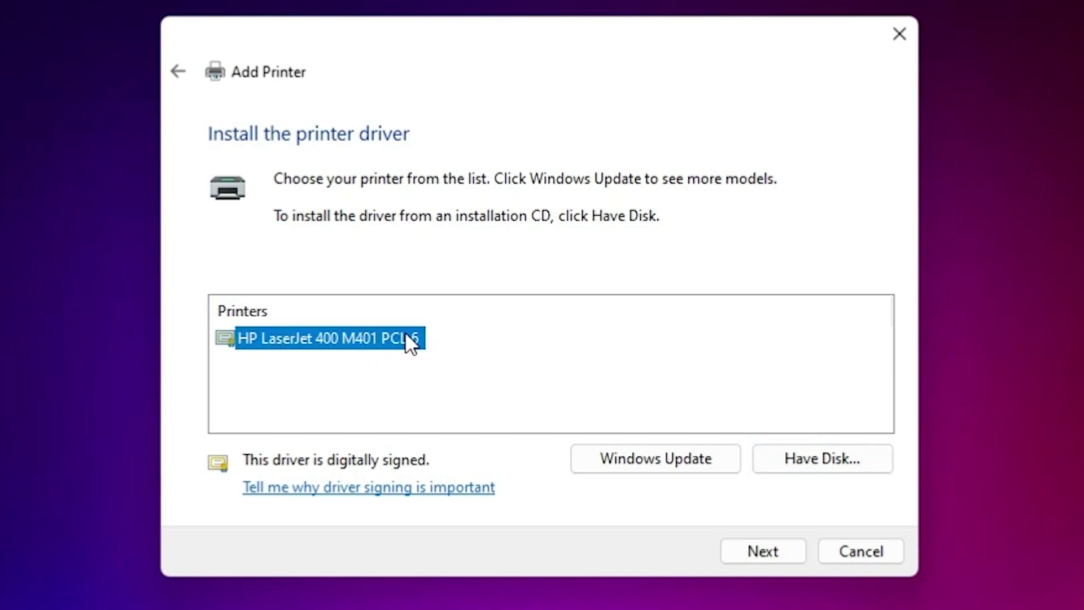
{"action": "left_click", "coordinate": [767, 539]}
{"action": "left_click", "coordinate": [544, 184]}
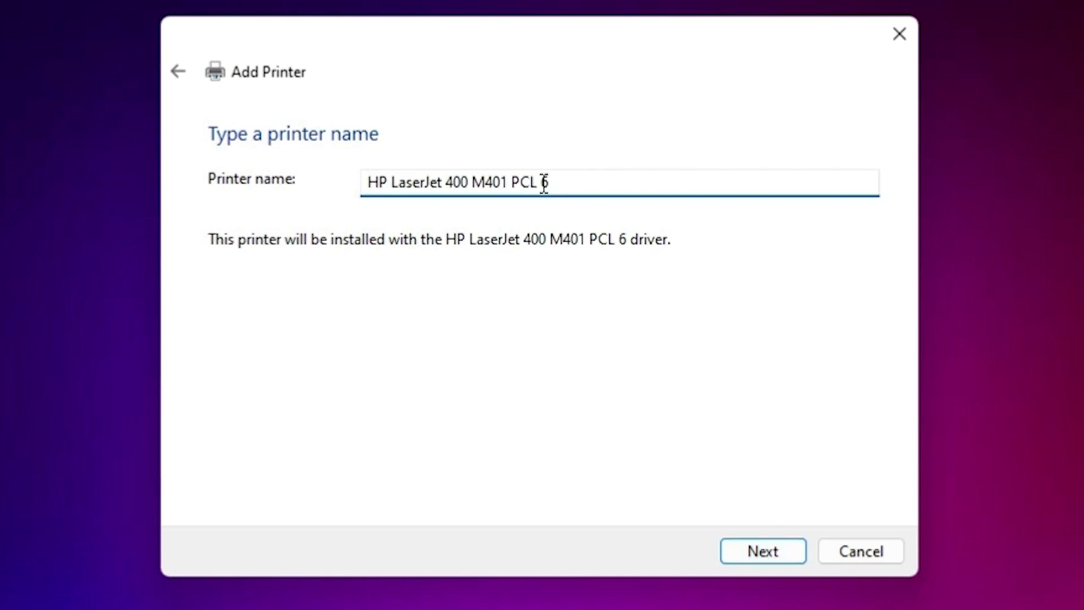
{"action": "double_click", "coordinate": [513, 183]}
{"action": "left_click_drag", "start_coordinate": [546, 186], "coordinate": [629, 190]}
{"action": "key", "text": "BackSpace"}
Step: Install HP LaserJet 400 M401dn unshared as the default printer and finish the wizard
{"action": "left_click", "coordinate": [789, 548]}
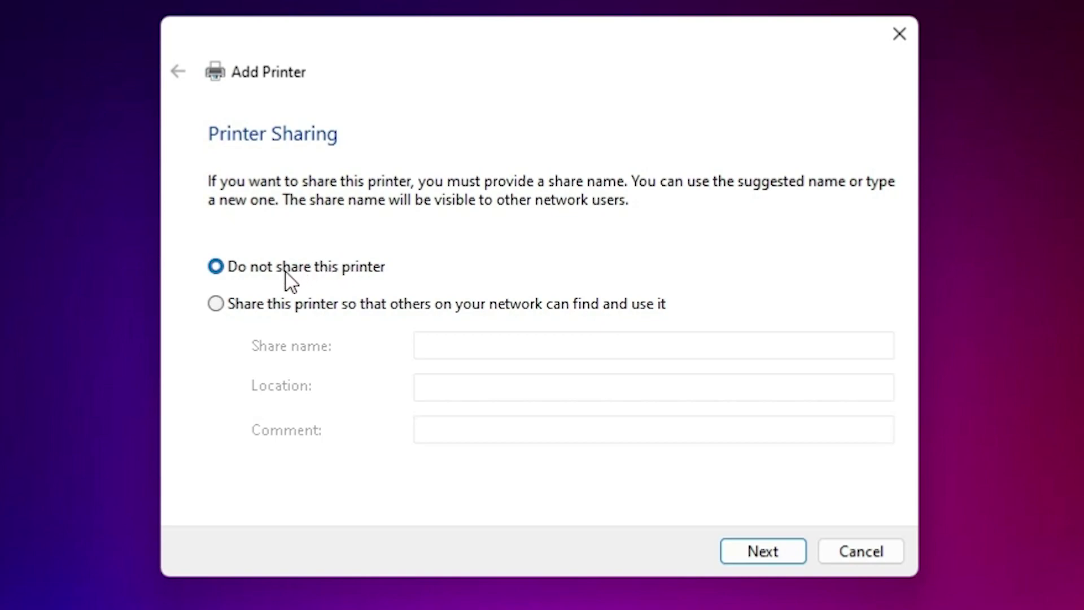
{"action": "left_click", "coordinate": [780, 543]}
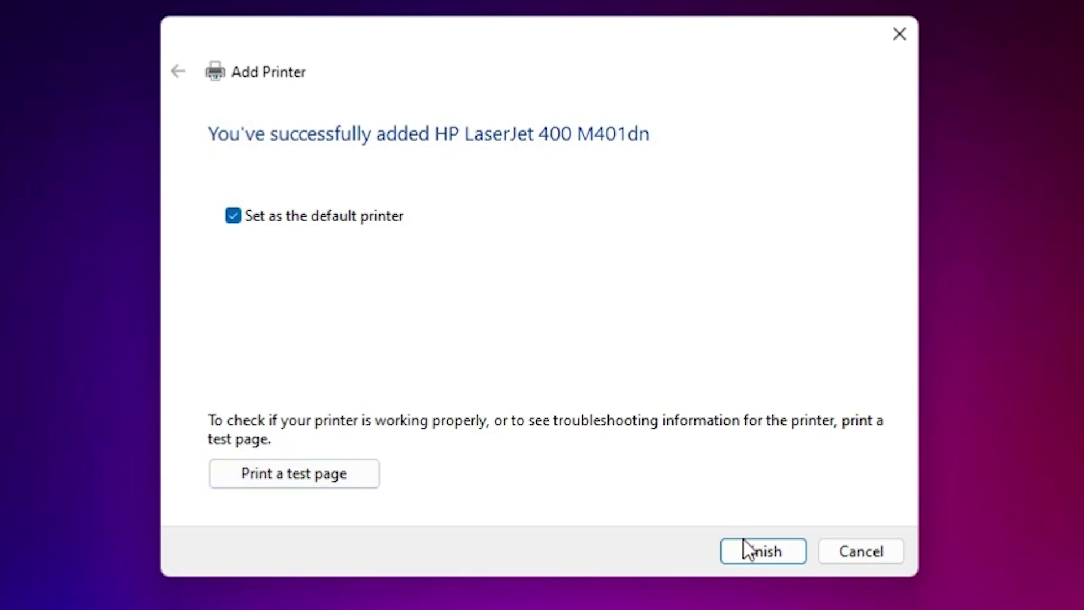
{"action": "left_click", "coordinate": [764, 552]}
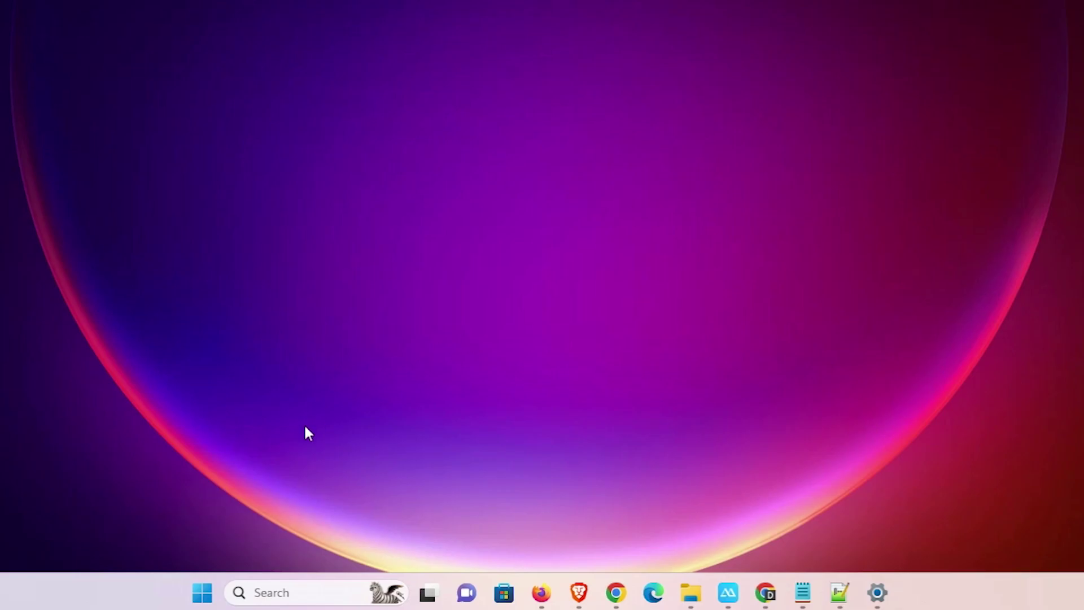
Step: Search 'pr' from Start and go to Printers & scanners to confirm the new default printer
{"action": "left_click", "coordinate": [198, 578]}
{"action": "type", "text": "pr"}
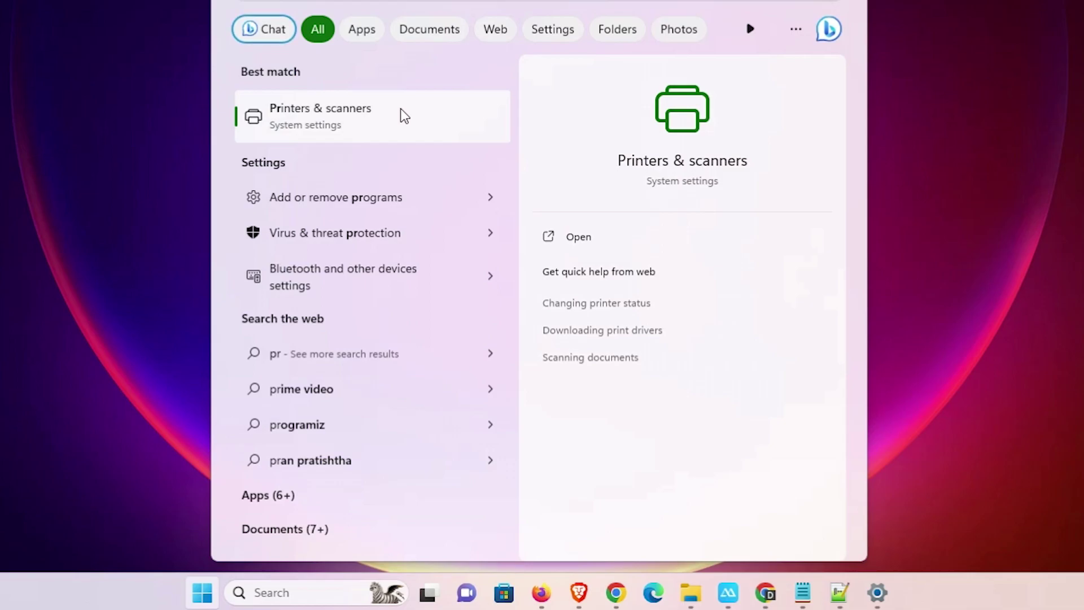
{"action": "left_click", "coordinate": [402, 115]}
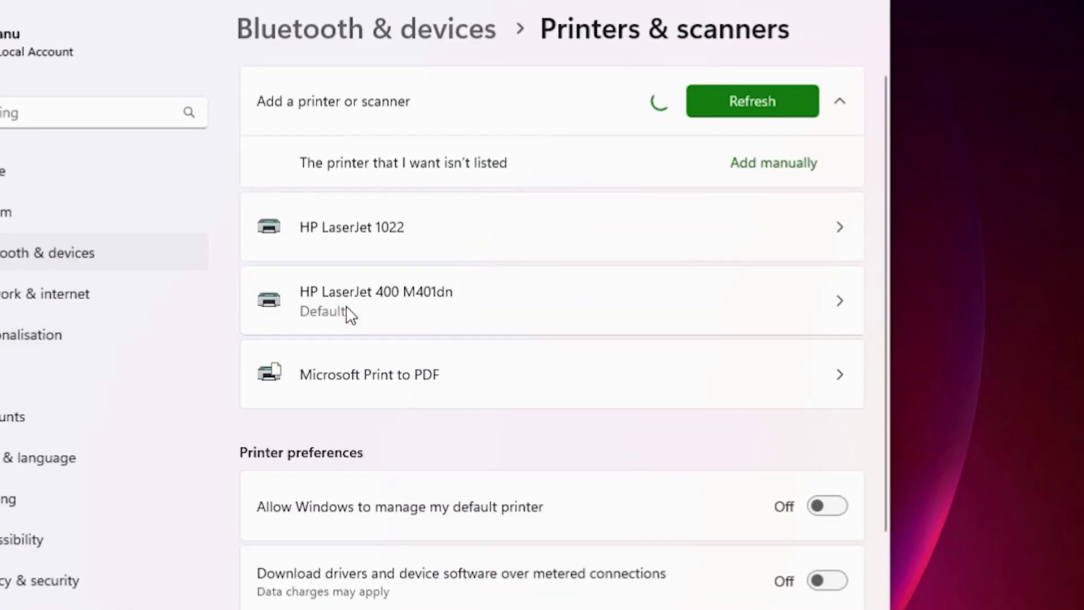